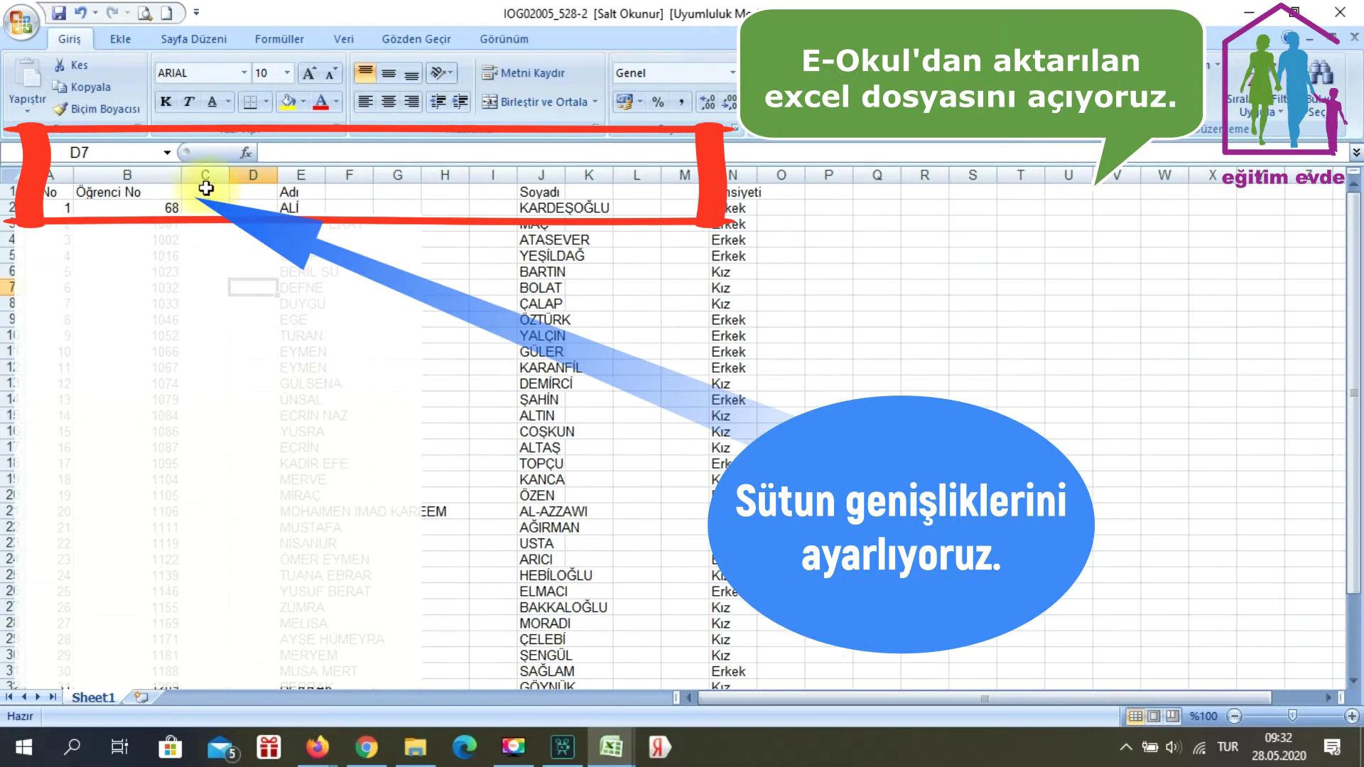
Delete the empty columns on both sides of the Adı column
right_click(228, 213)
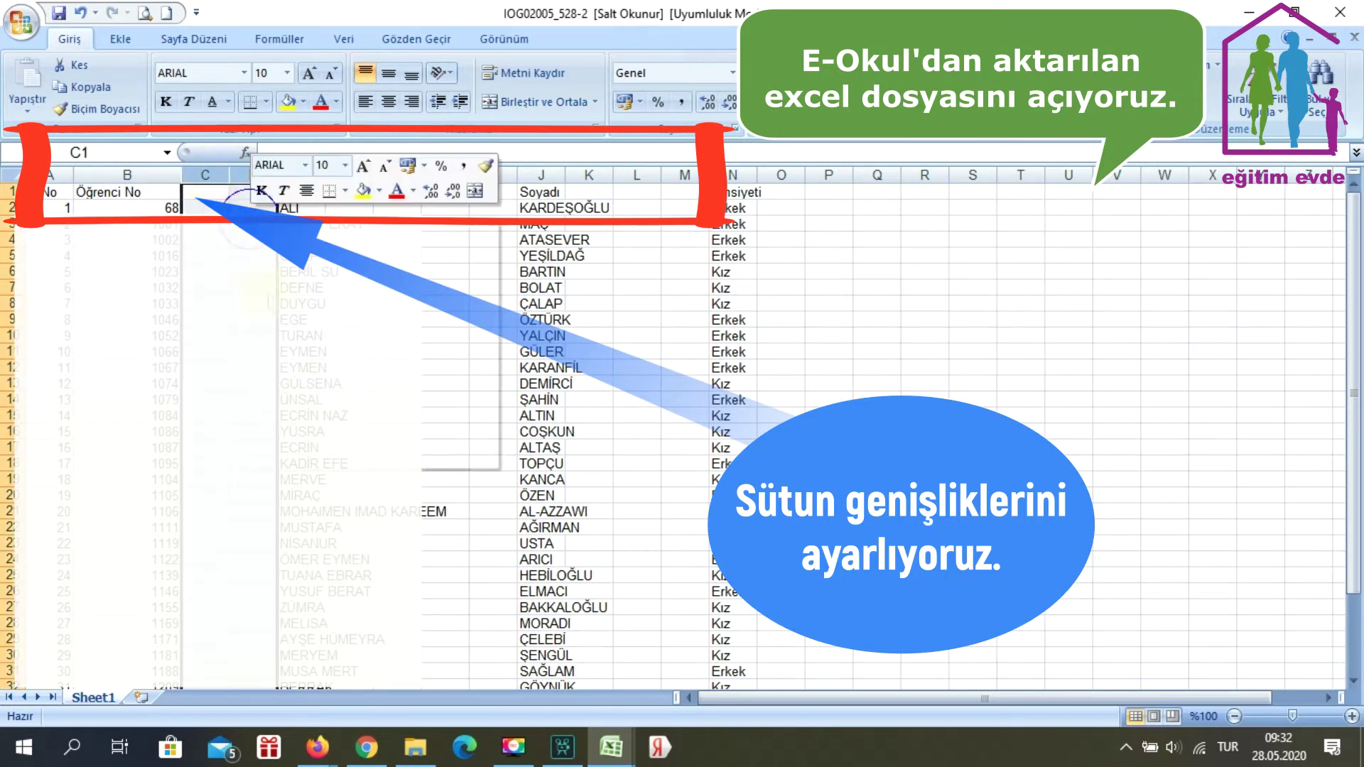
click(312, 345)
click(312, 355)
drag(229, 175, 525, 175)
right_click(481, 230)
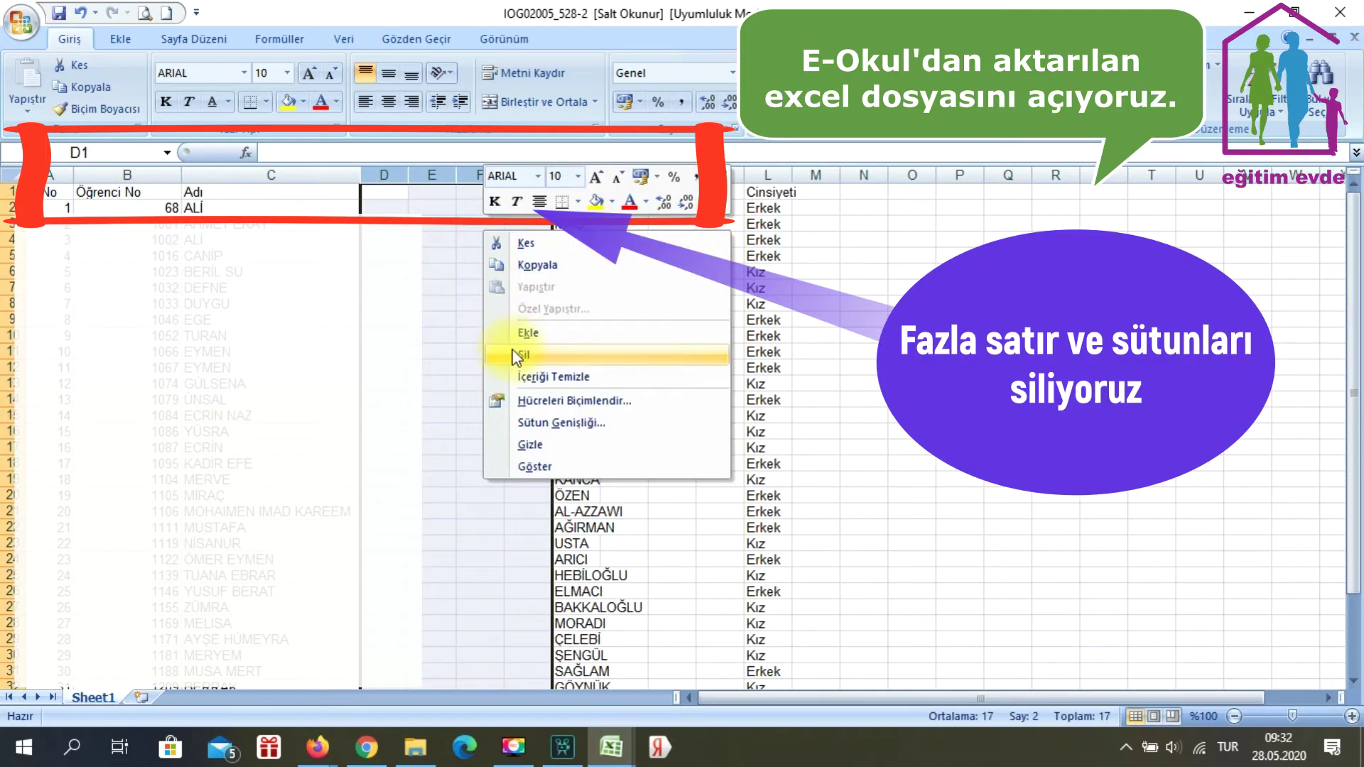
click(512, 345)
Delete the empty columns between Soyadı and Cinsiyeti, and widen the Cinsiyeti column
click(468, 304)
drag(409, 175, 609, 175)
right_click(587, 203)
click(628, 325)
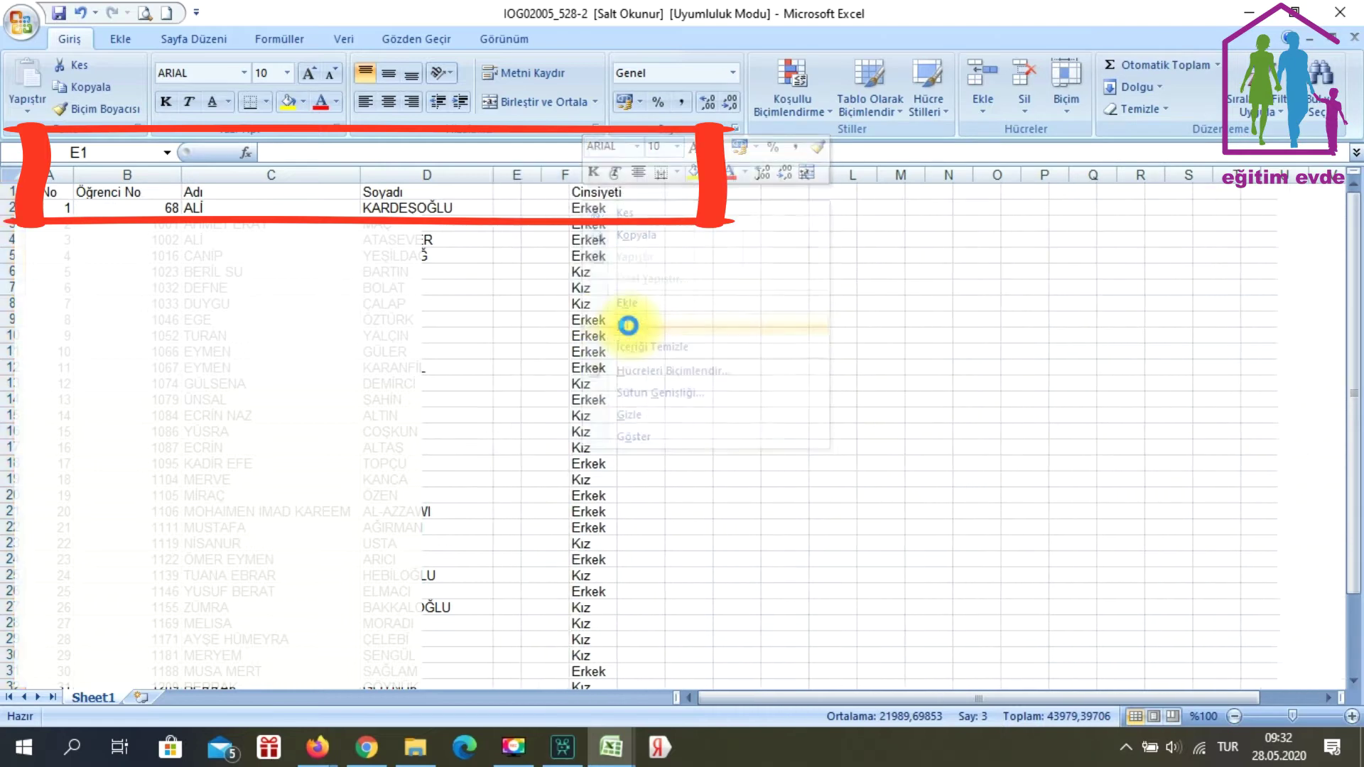
click(613, 336)
drag(542, 174, 566, 175)
Enter the heading Sınıf/Şube in cell F1, beside the Cinsiyeti heading
click(579, 195)
text(Sınıf/Ş)
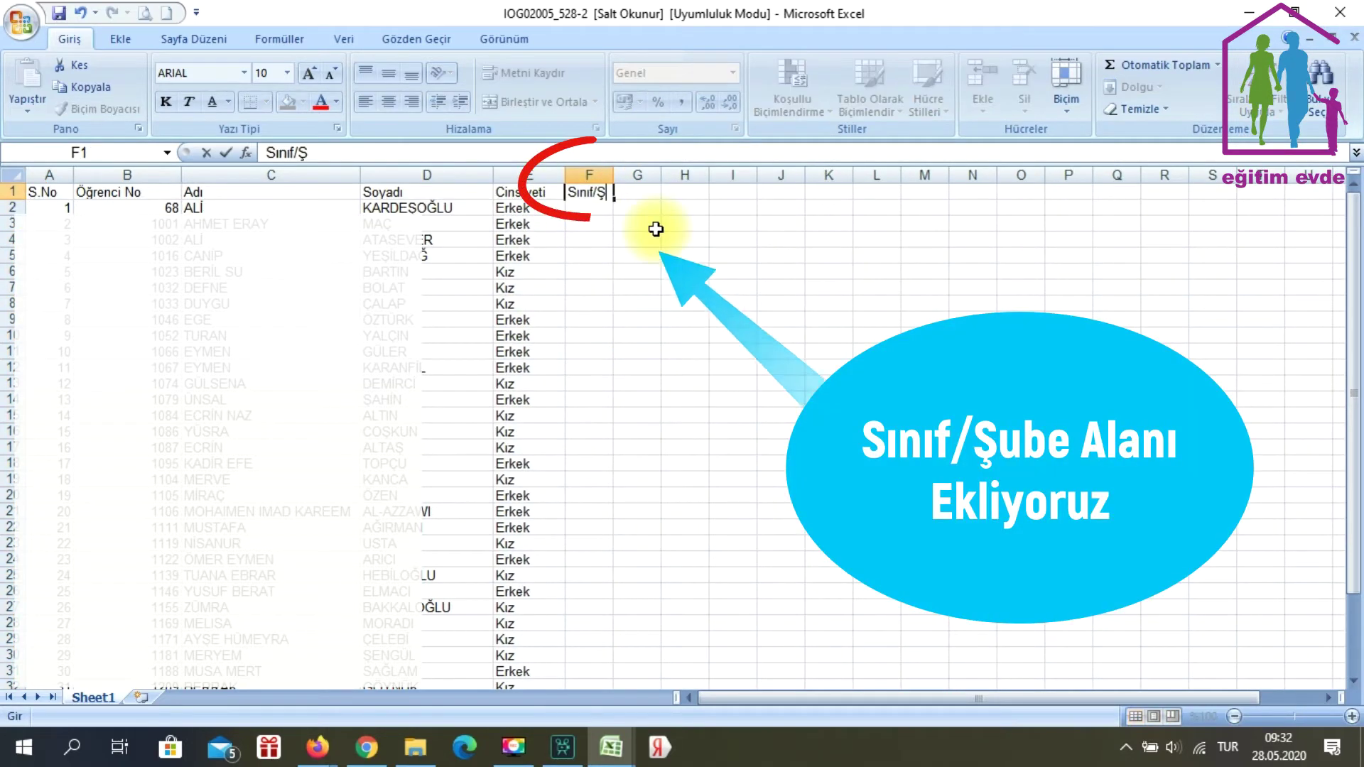
text(ube)
click(639, 228)
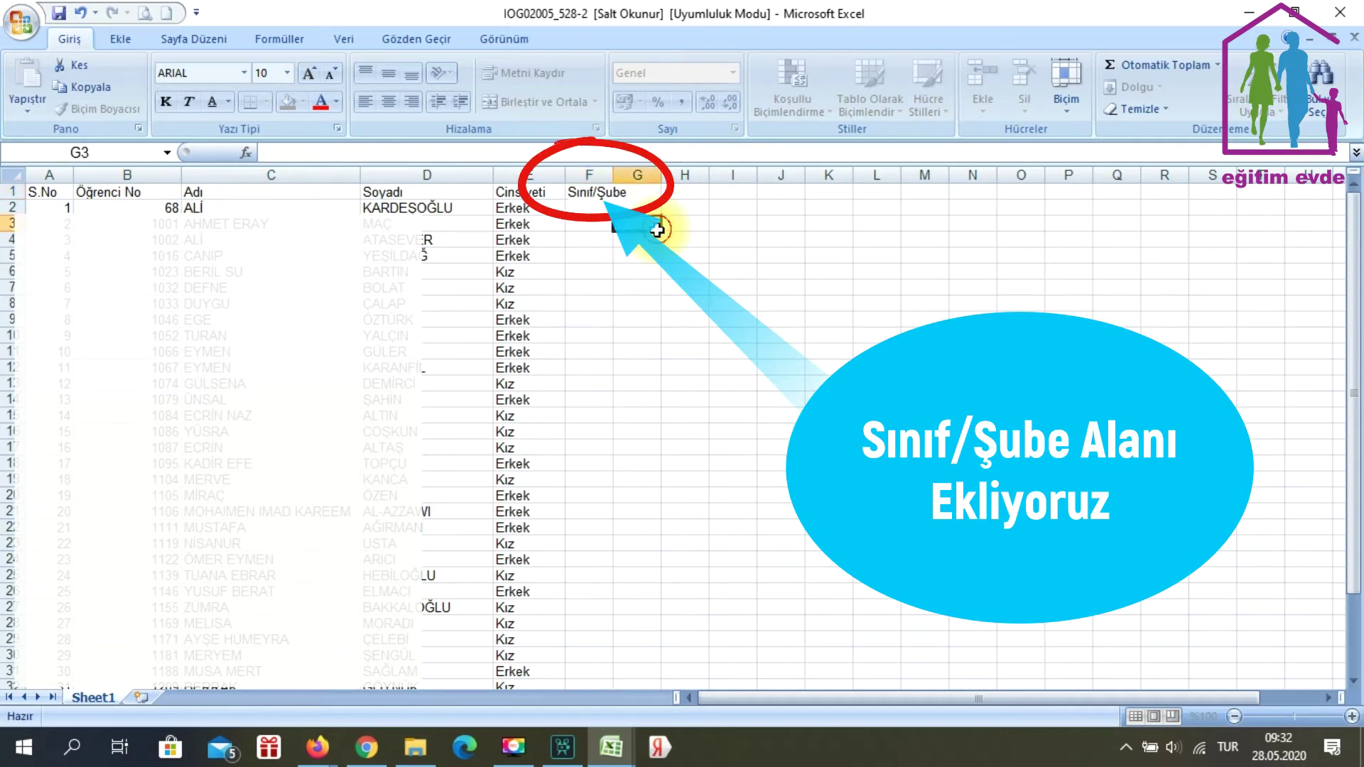
Enter 5E in cell F2 and fill it down the Sınıf/Şube column to F36
click(602, 206)
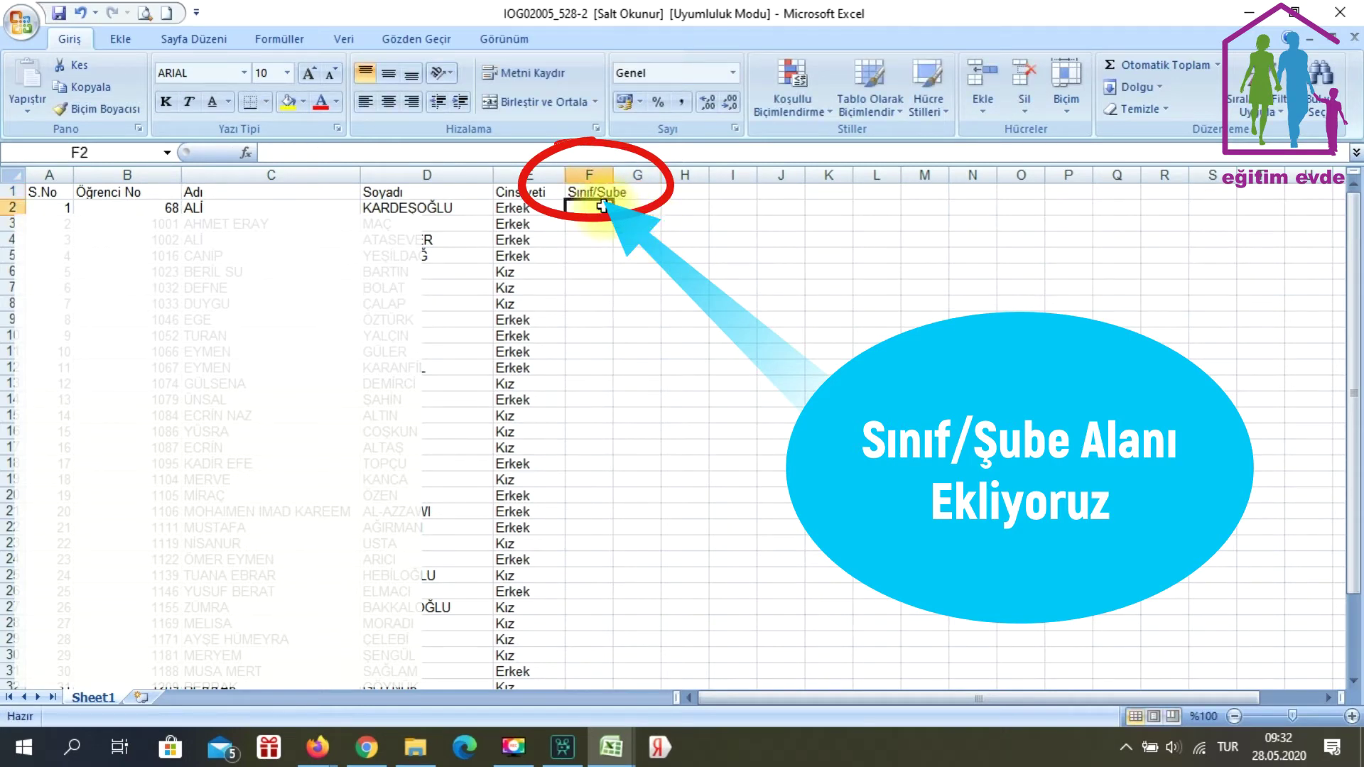
text(5)
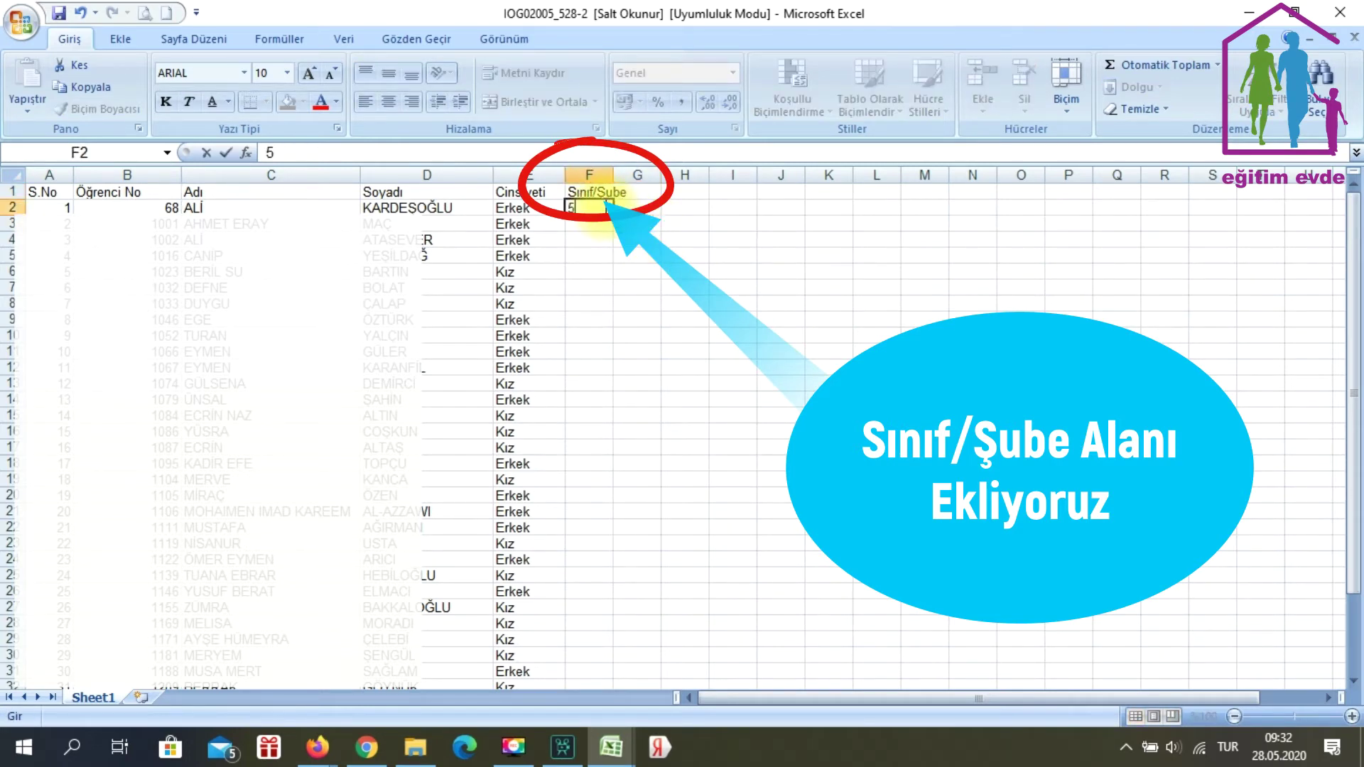
text(E)
click(589, 272)
click(593, 207)
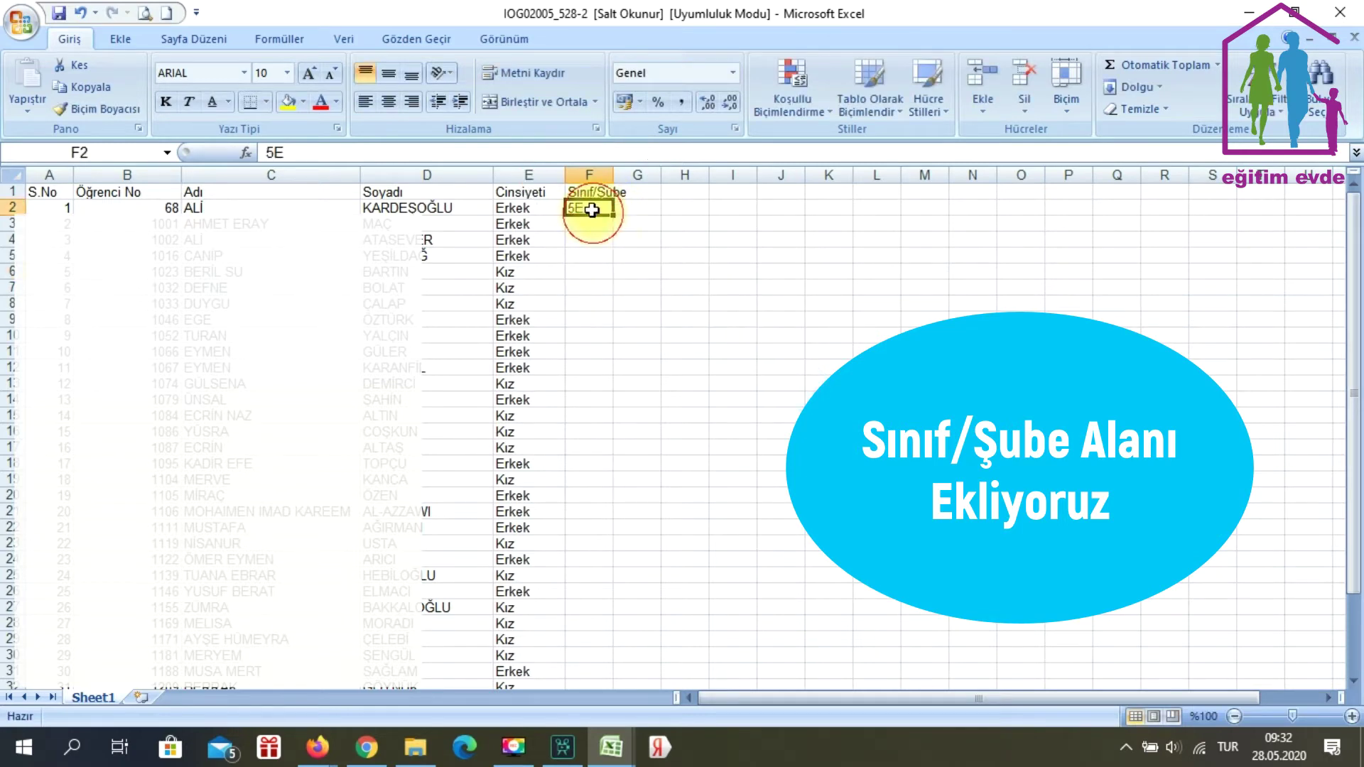
double_click(611, 211)
scroll(599, 259, down, 13)
scroll(609, 268, up, 13)
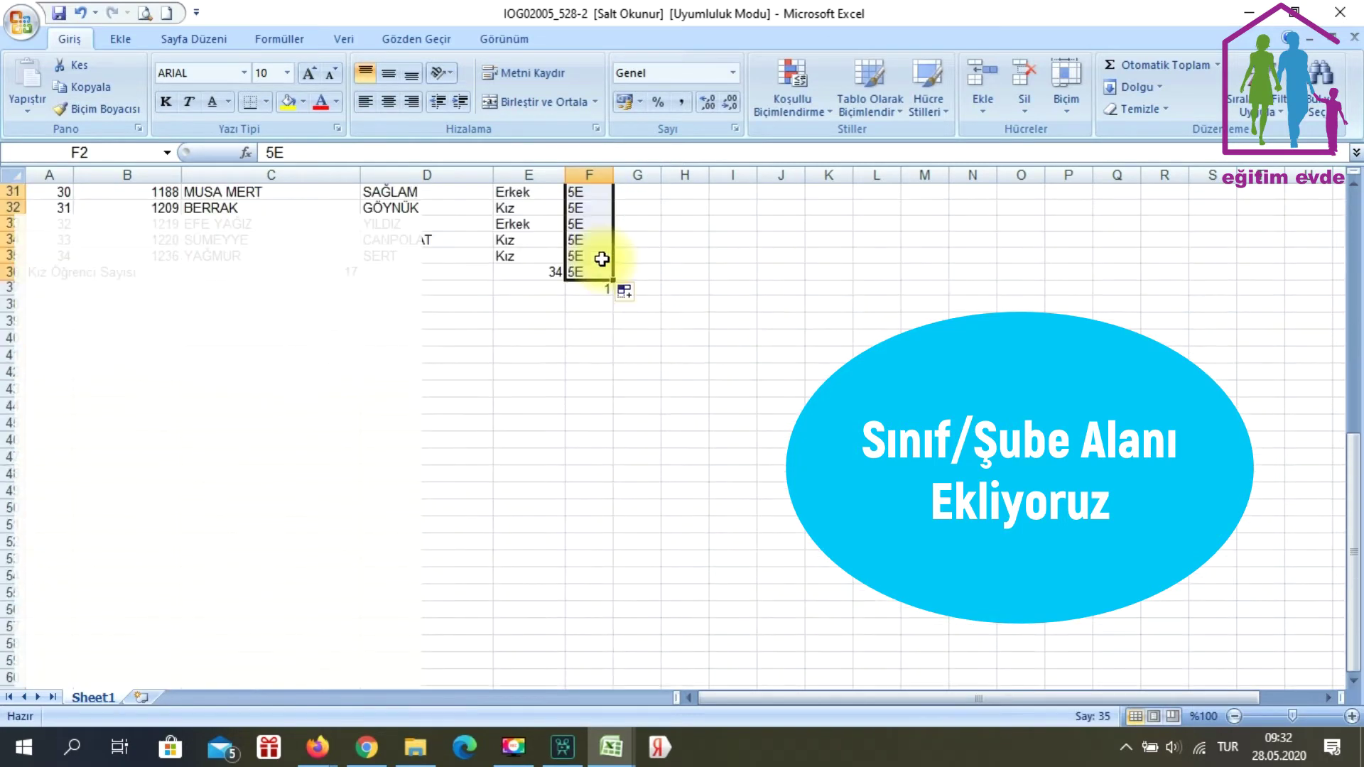
Centre the Öğrenci No column and delete the Cinsiyeti column
drag(128, 207, 581, 207)
click(543, 174)
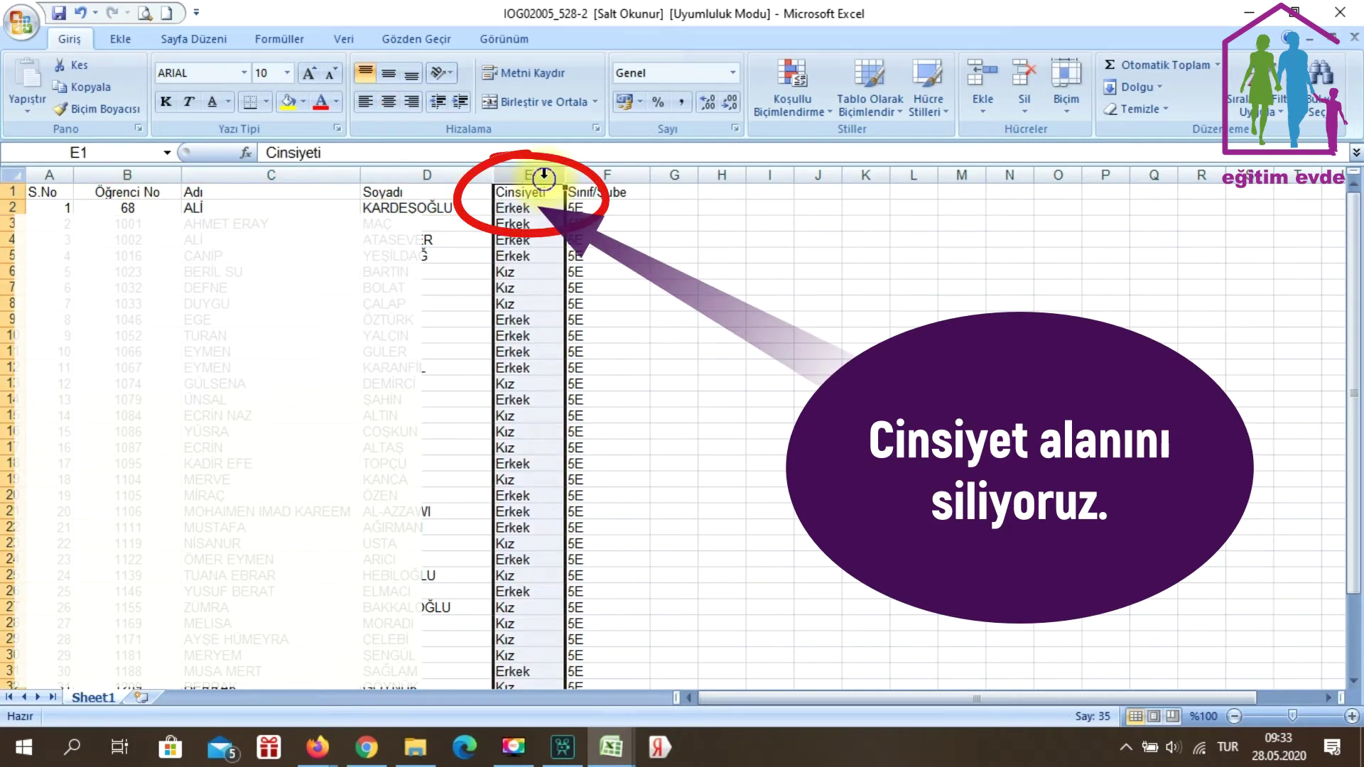
right_click(543, 177)
click(565, 297)
click(548, 341)
click(517, 352)
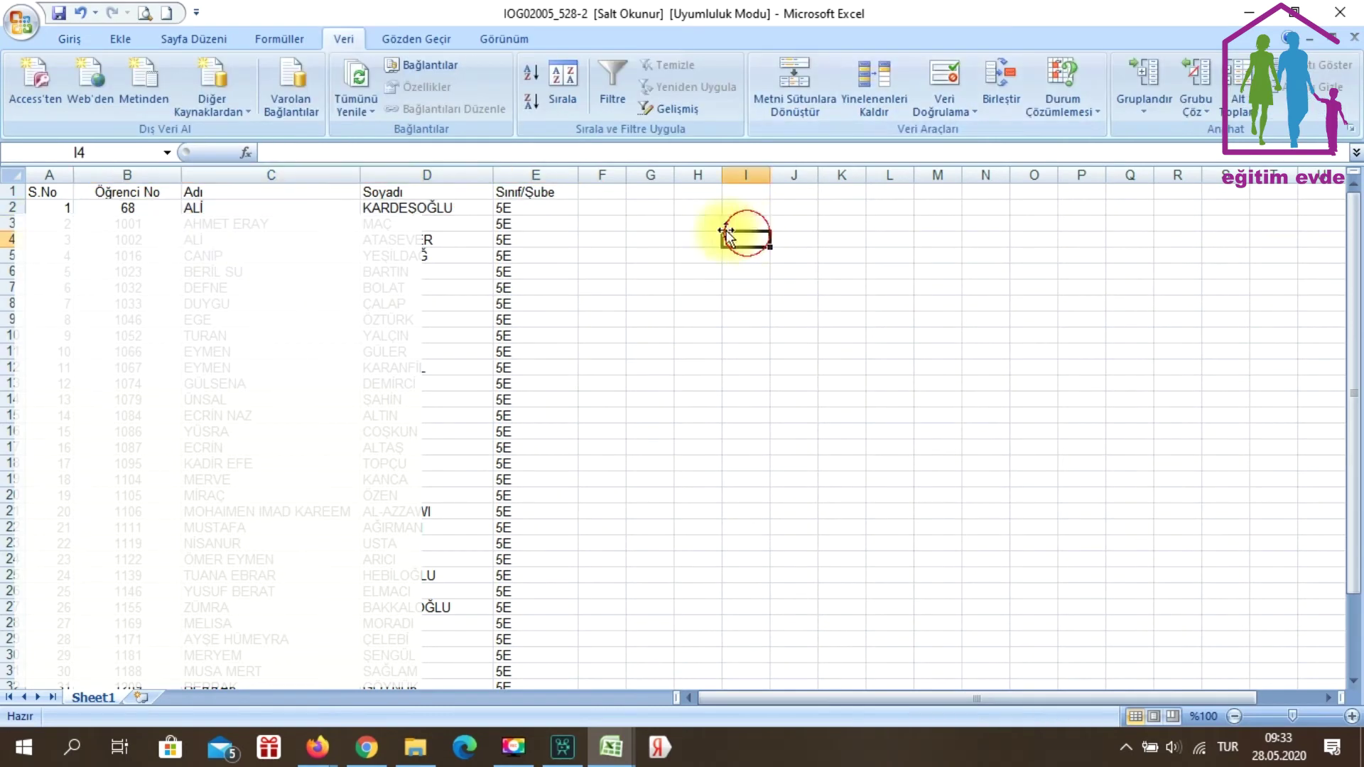
In cell F2, start a BİRLEŞTİR formula that joins B2 and C2, each followed by a "," separator
click(604, 206)
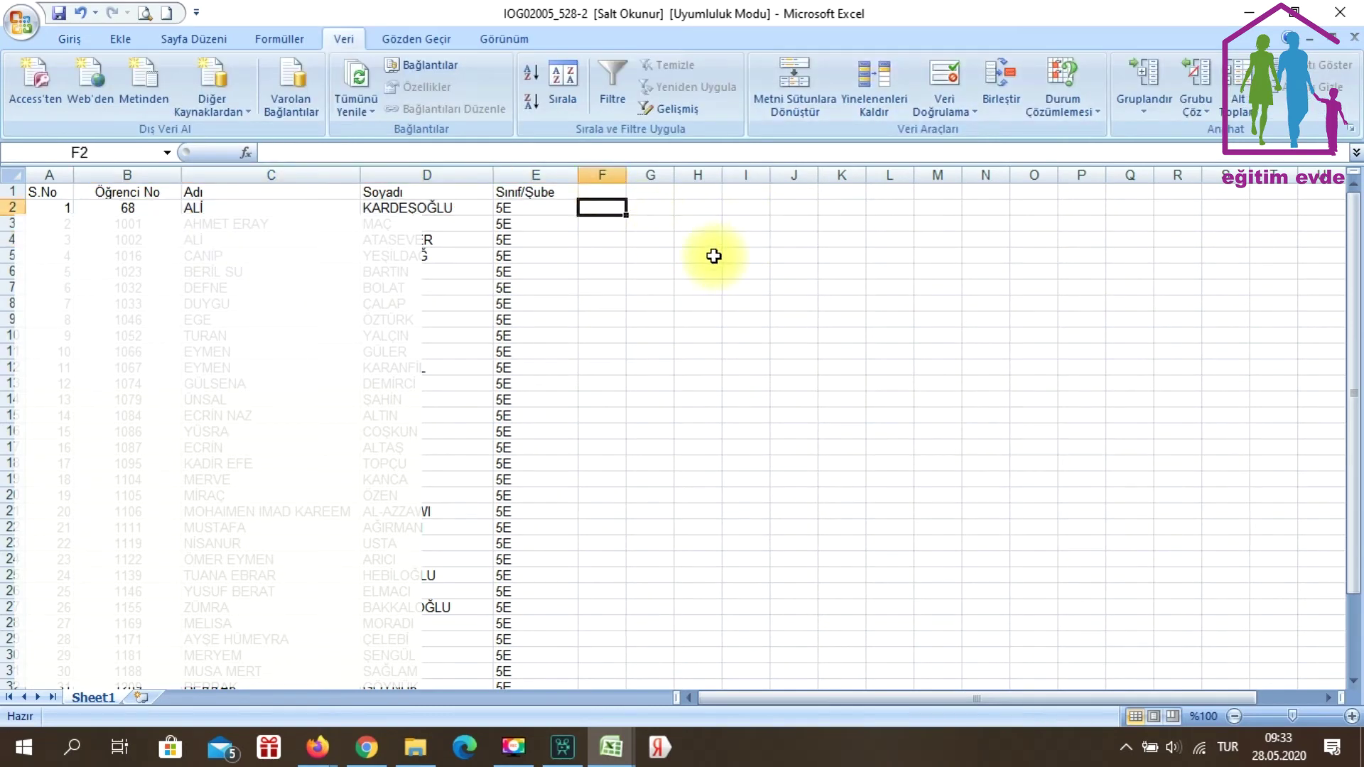
text(=bi)
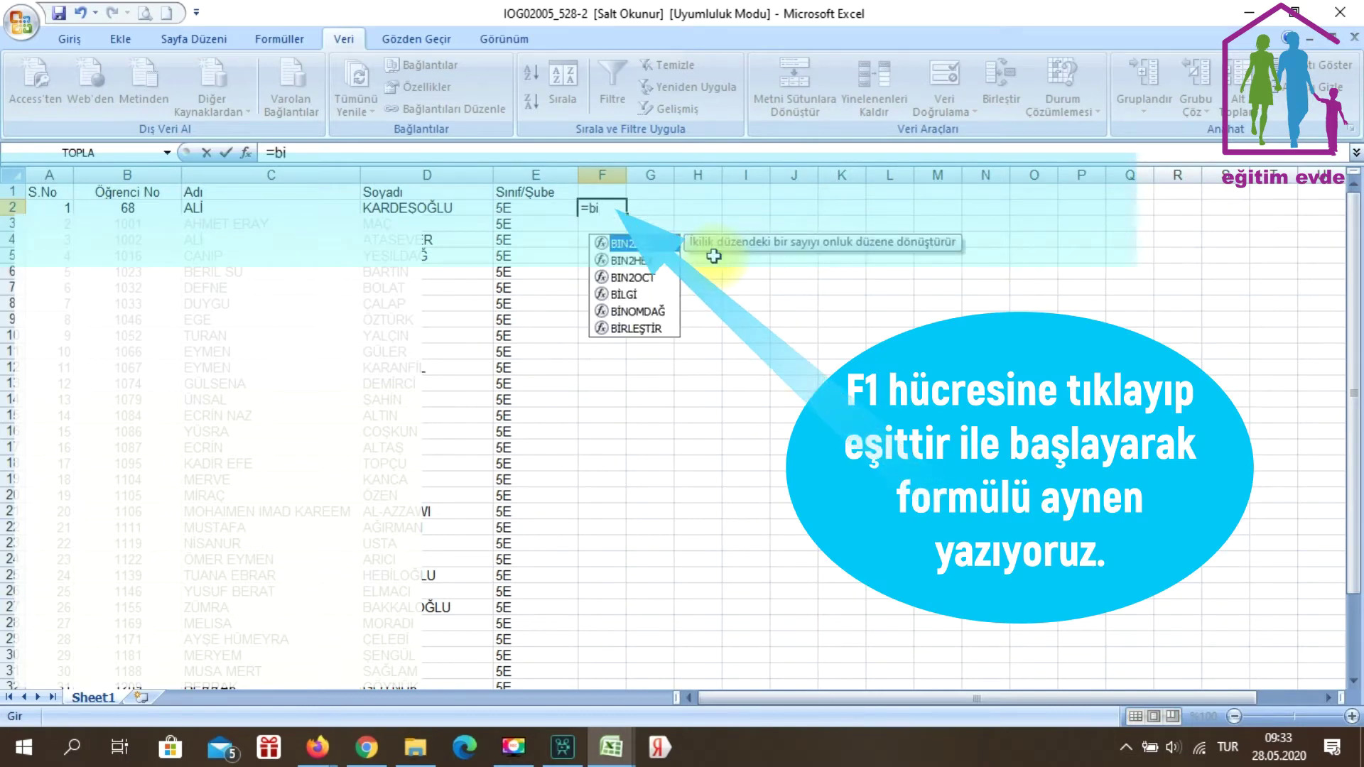
text(rleştir()
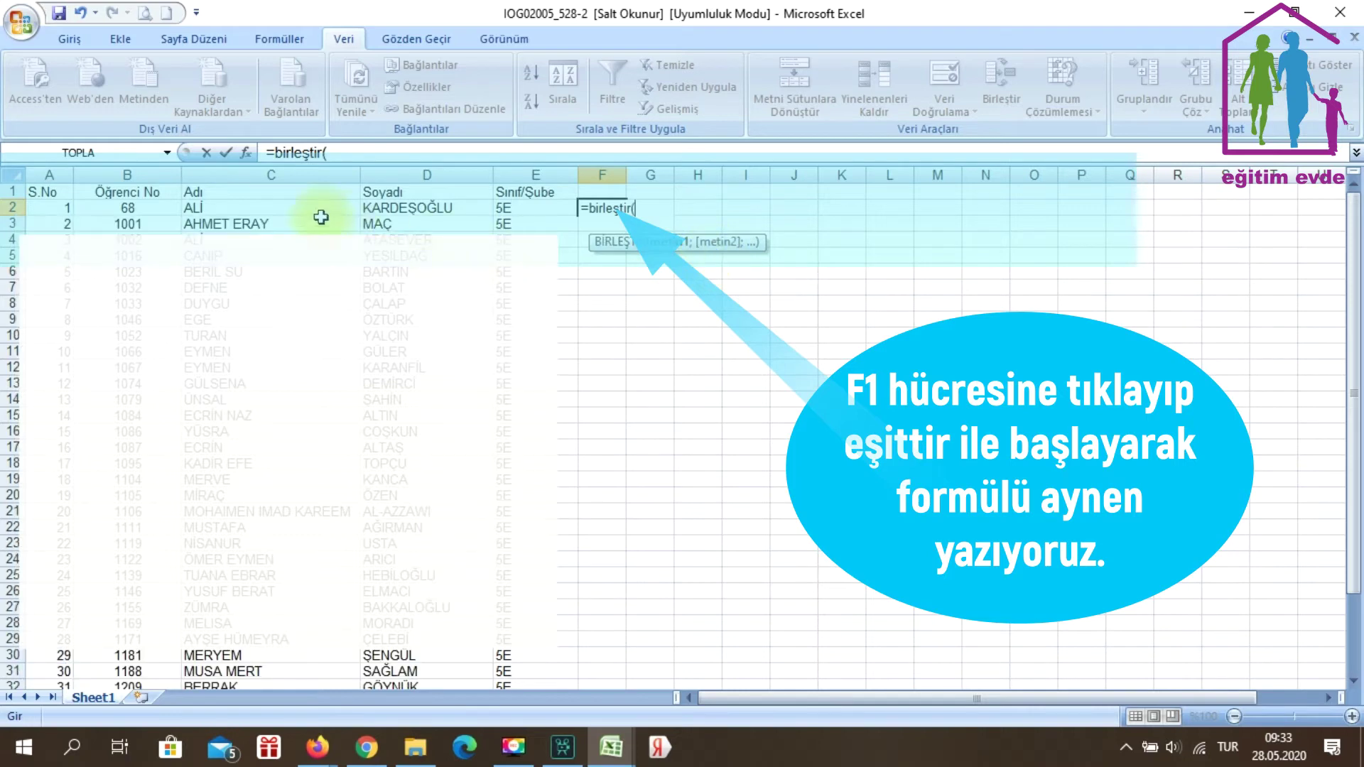
click(147, 208)
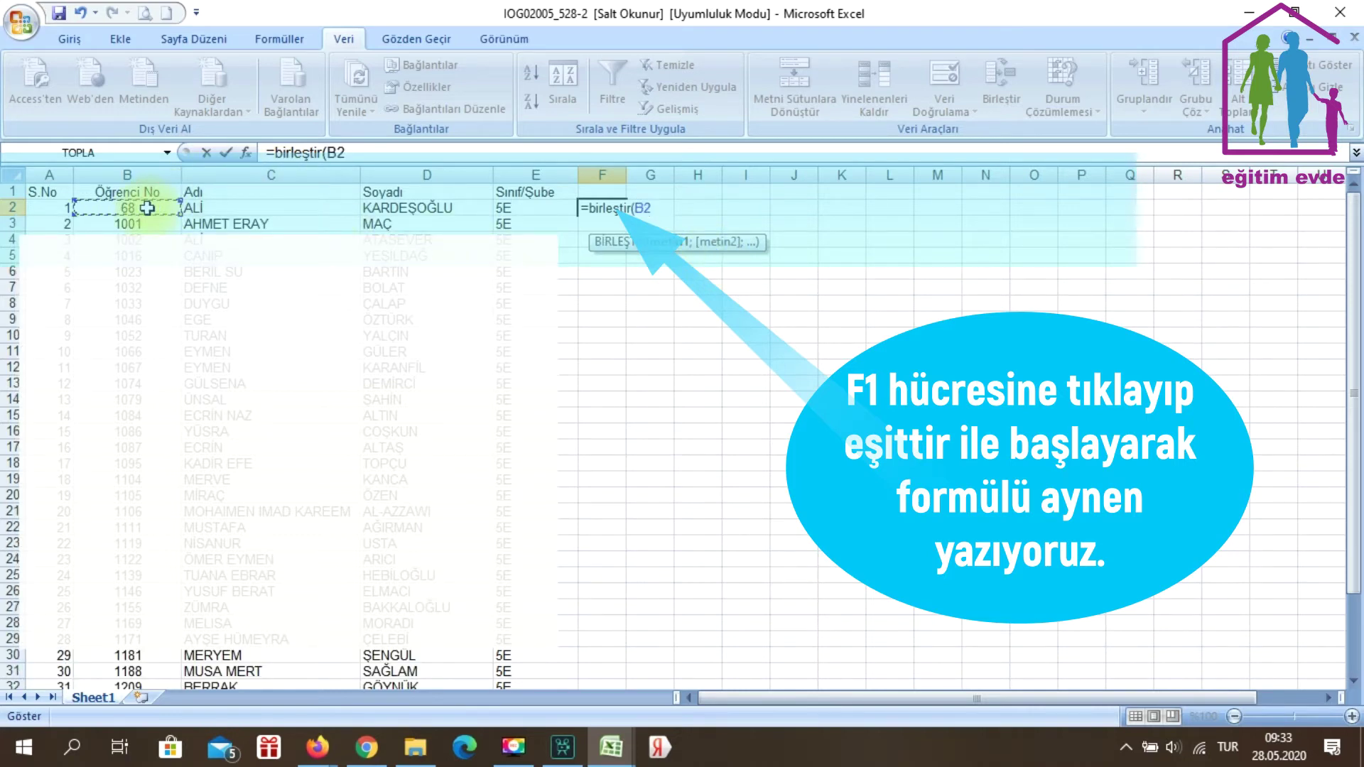
text(;)
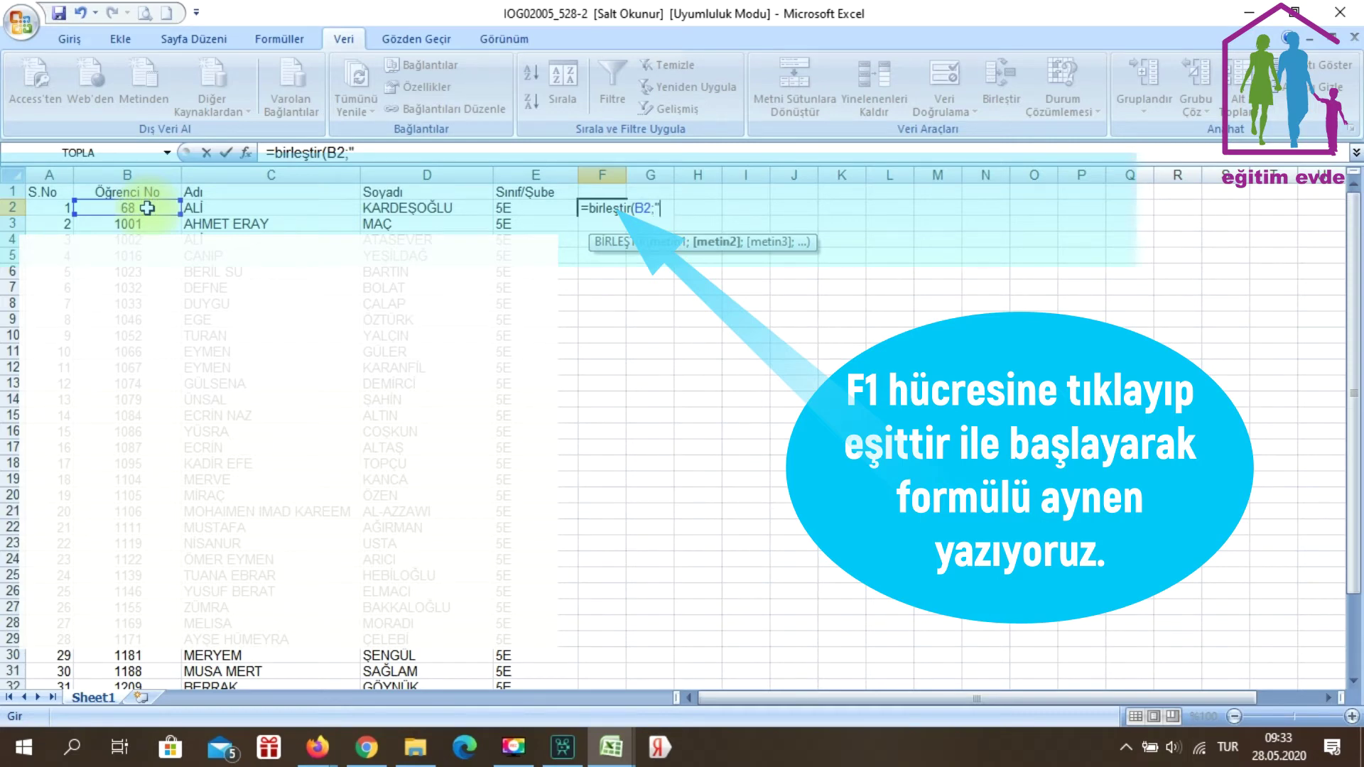
text(",";)
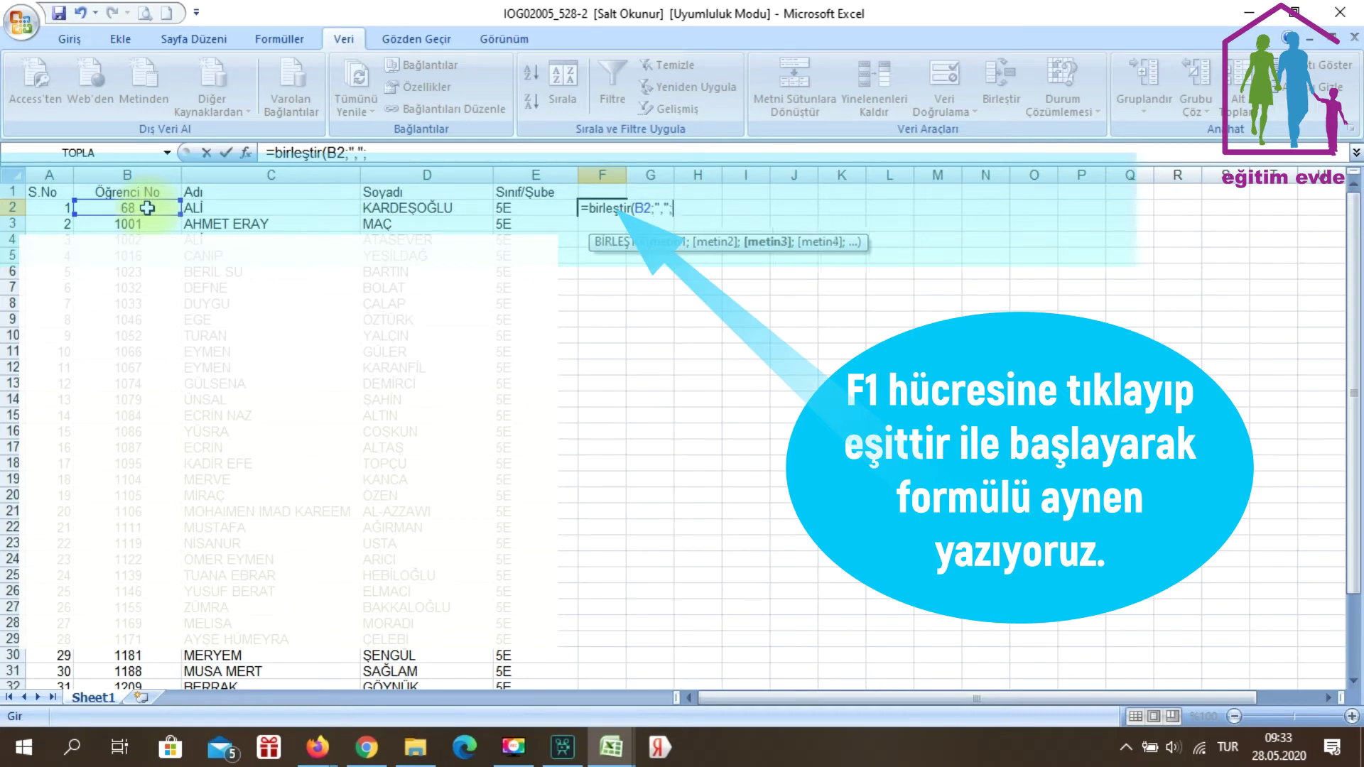
click(221, 206)
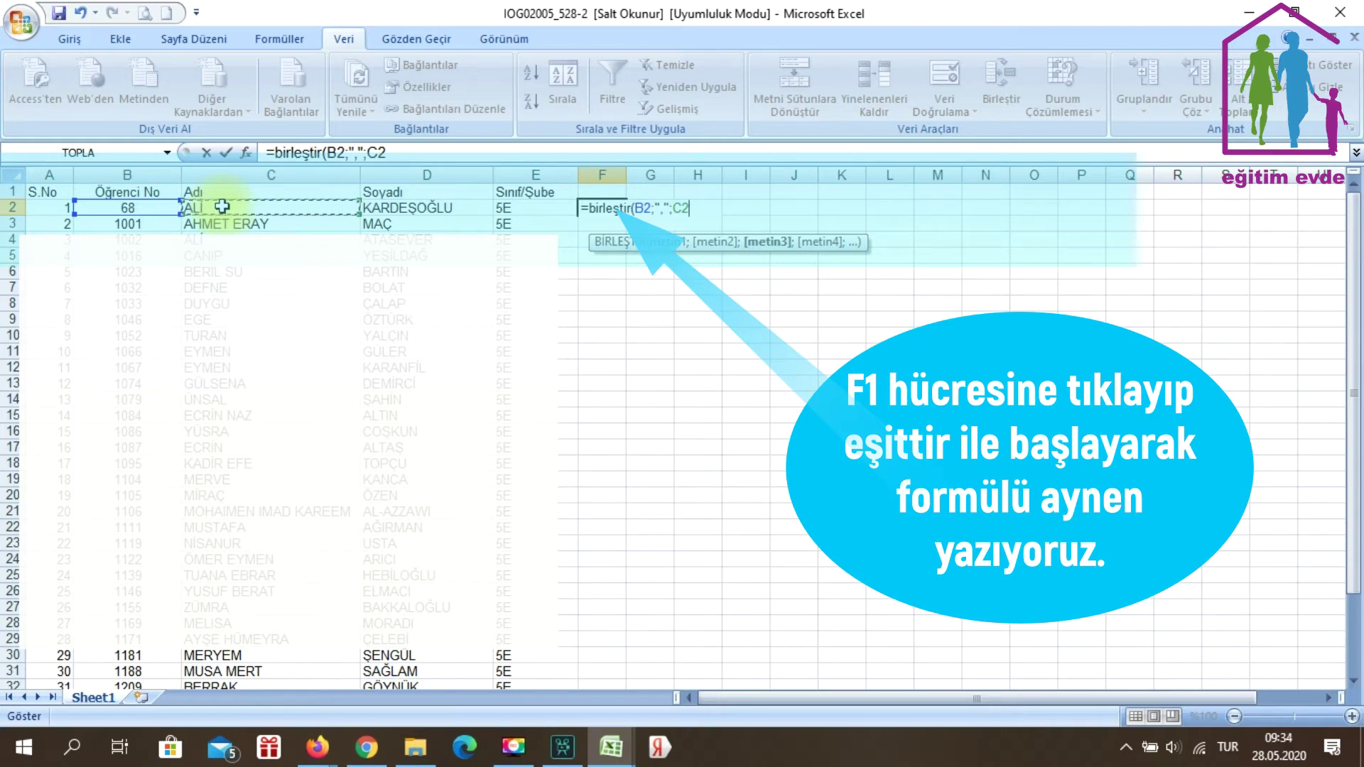
text(;)
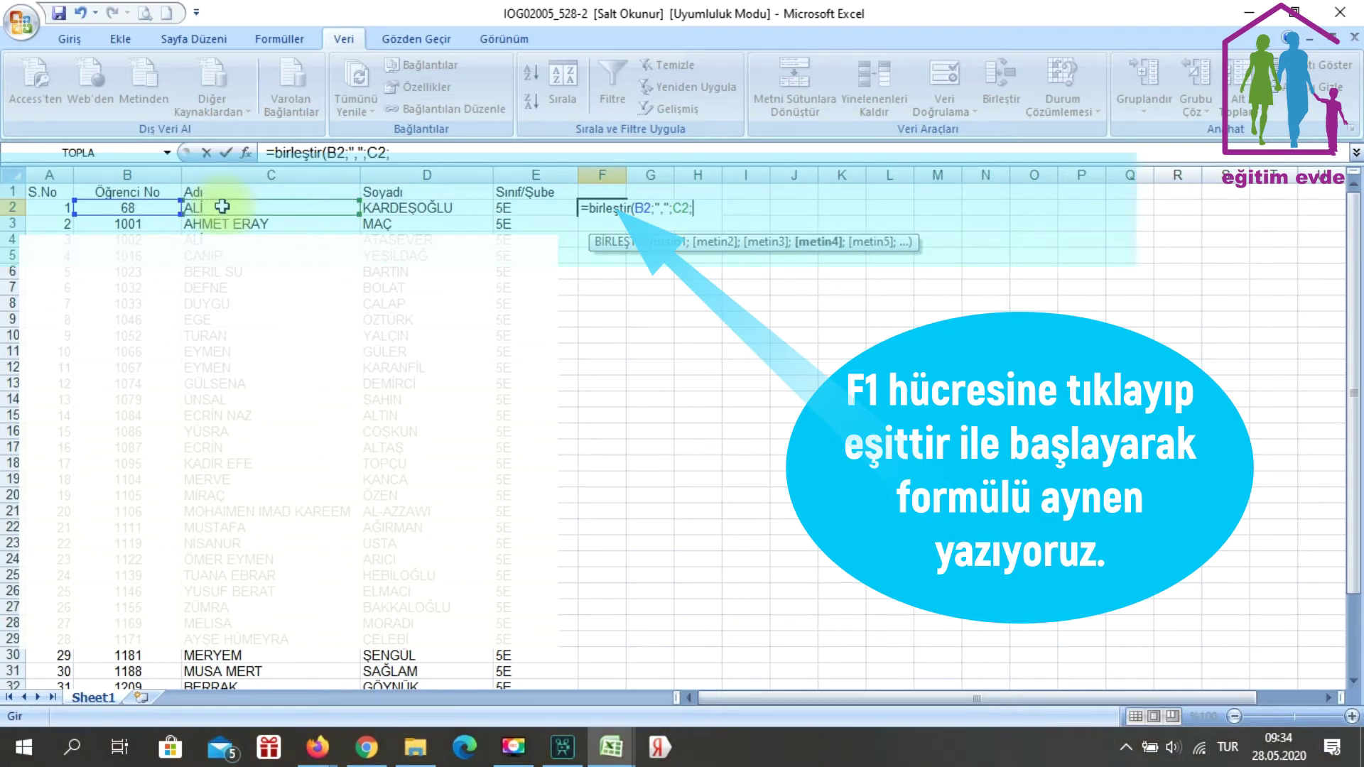
text(",";)
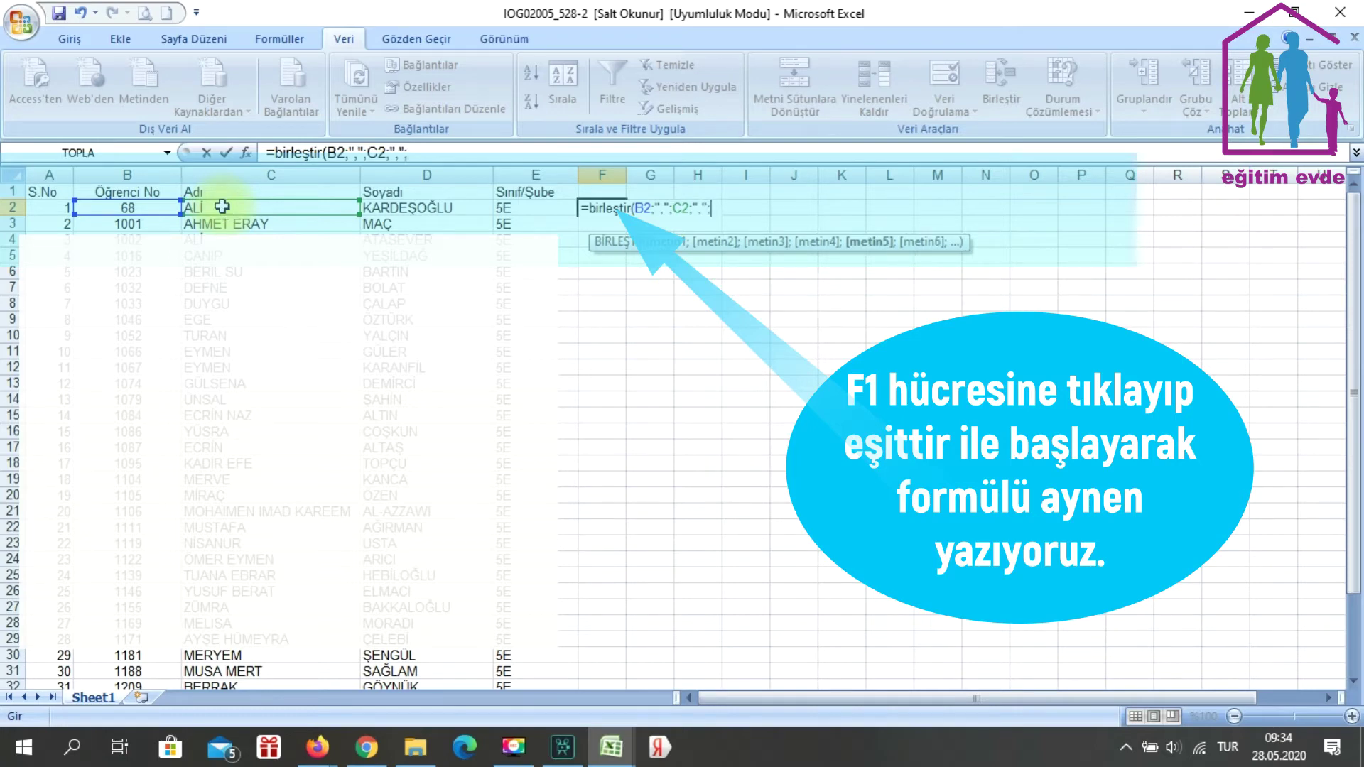
Complete the F2 formula with D2 and E2, each followed by a "," separator, and enter it
click(387, 206)
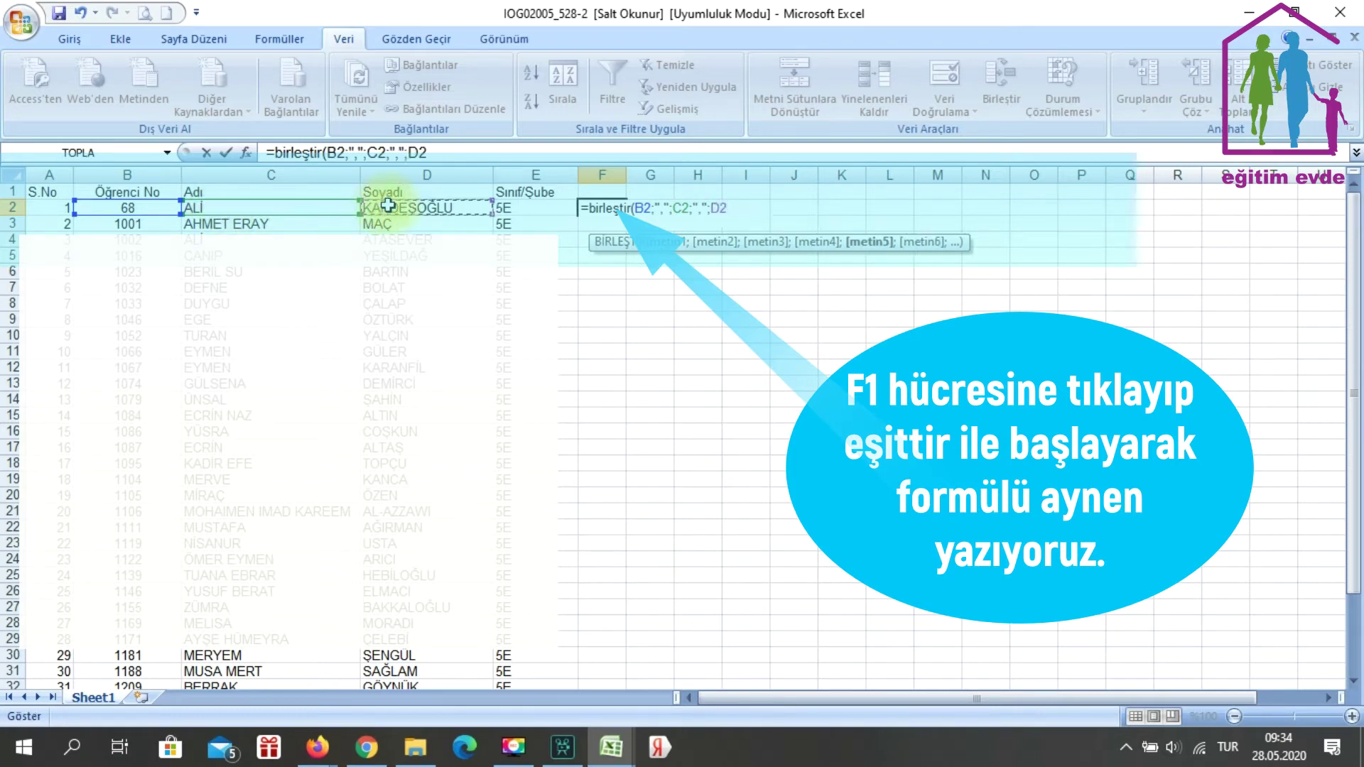
text(;)
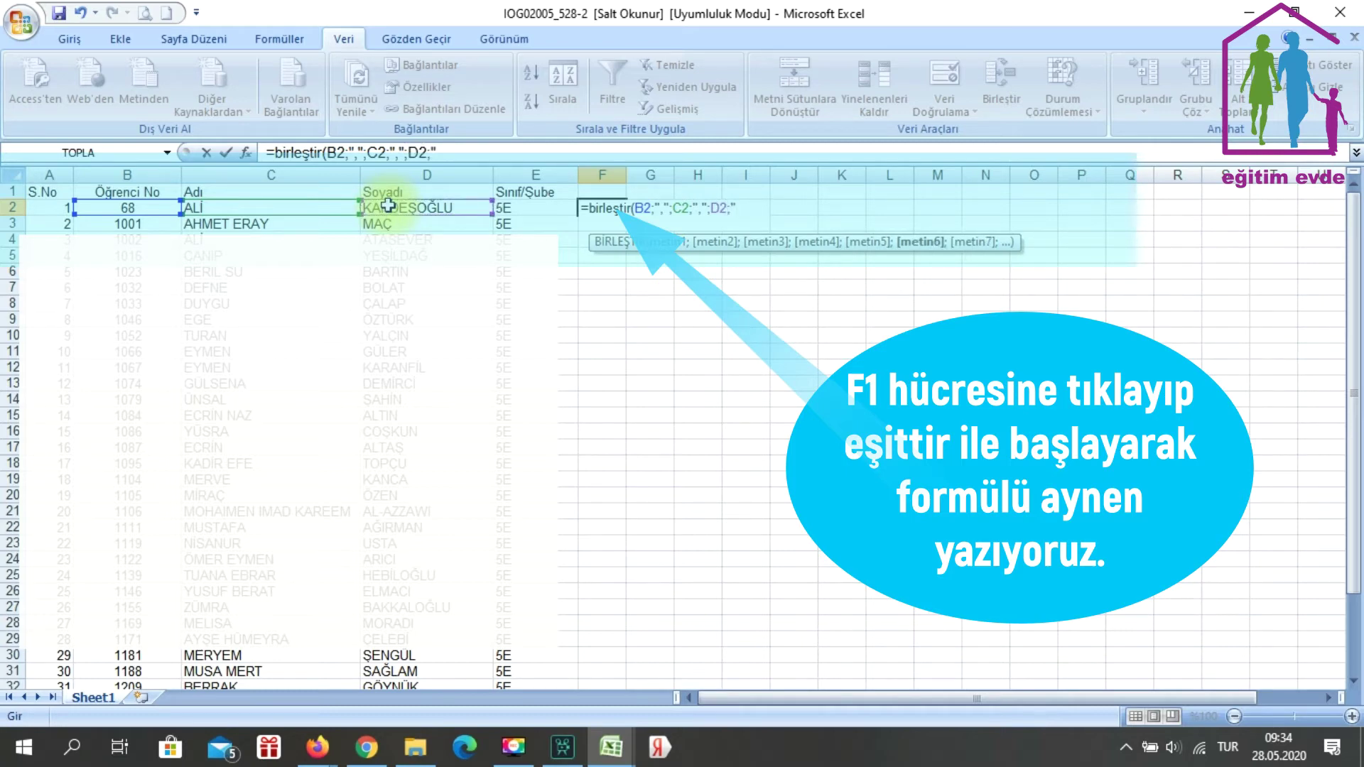
text(" ";)
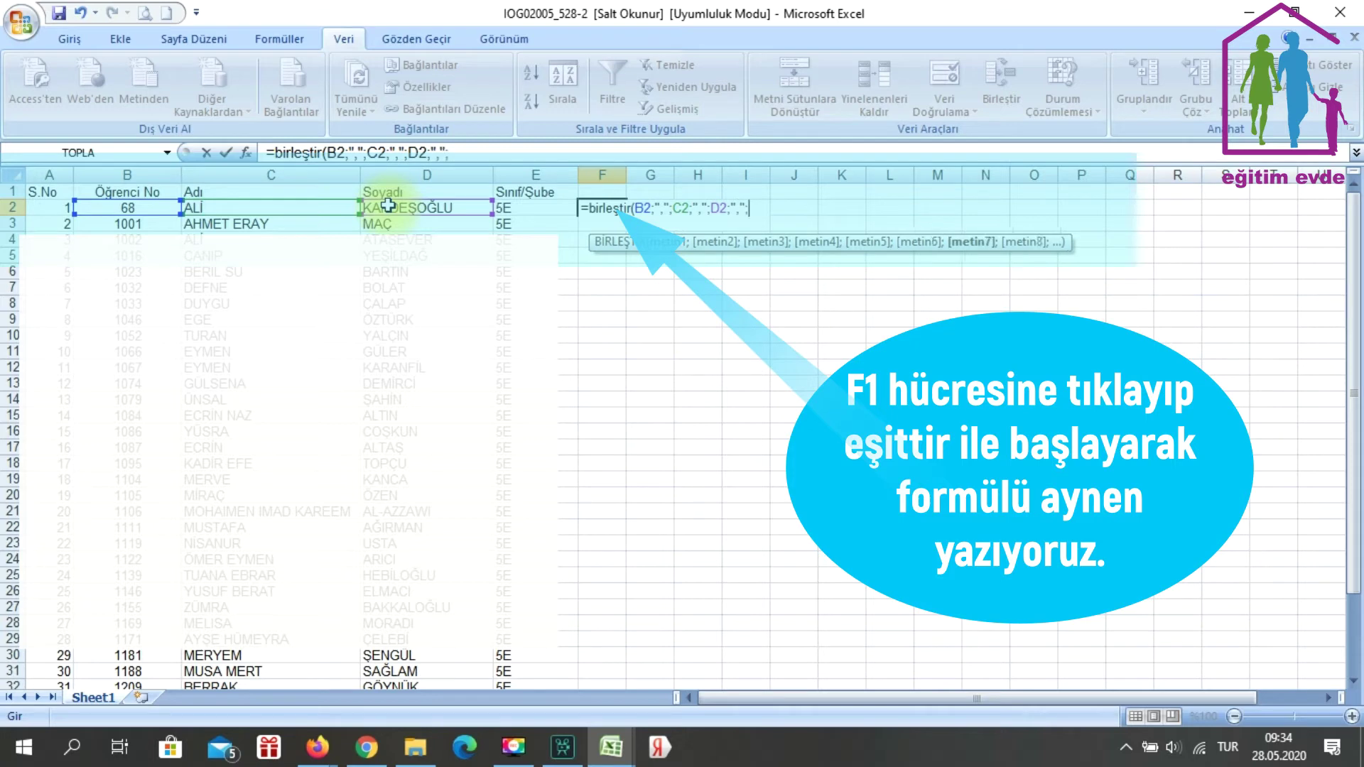
click(503, 206)
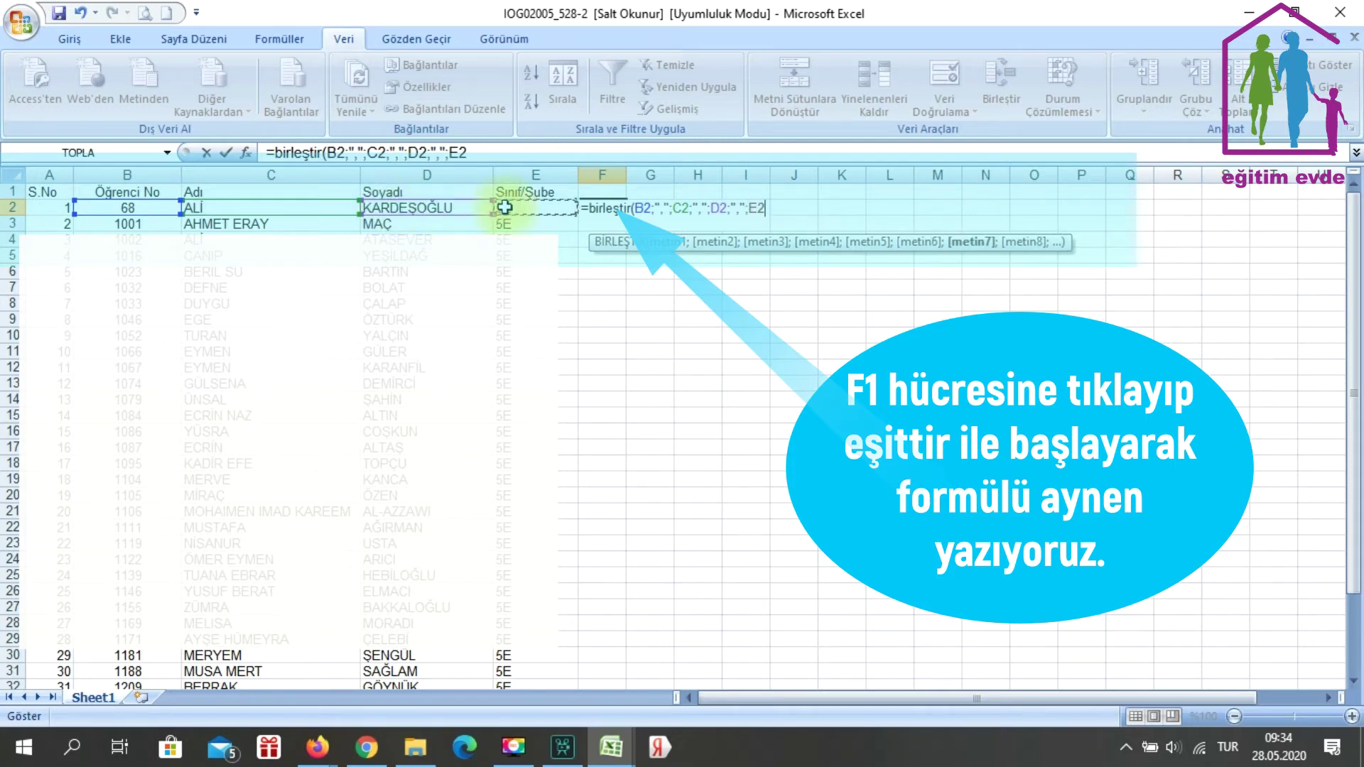
text(;)
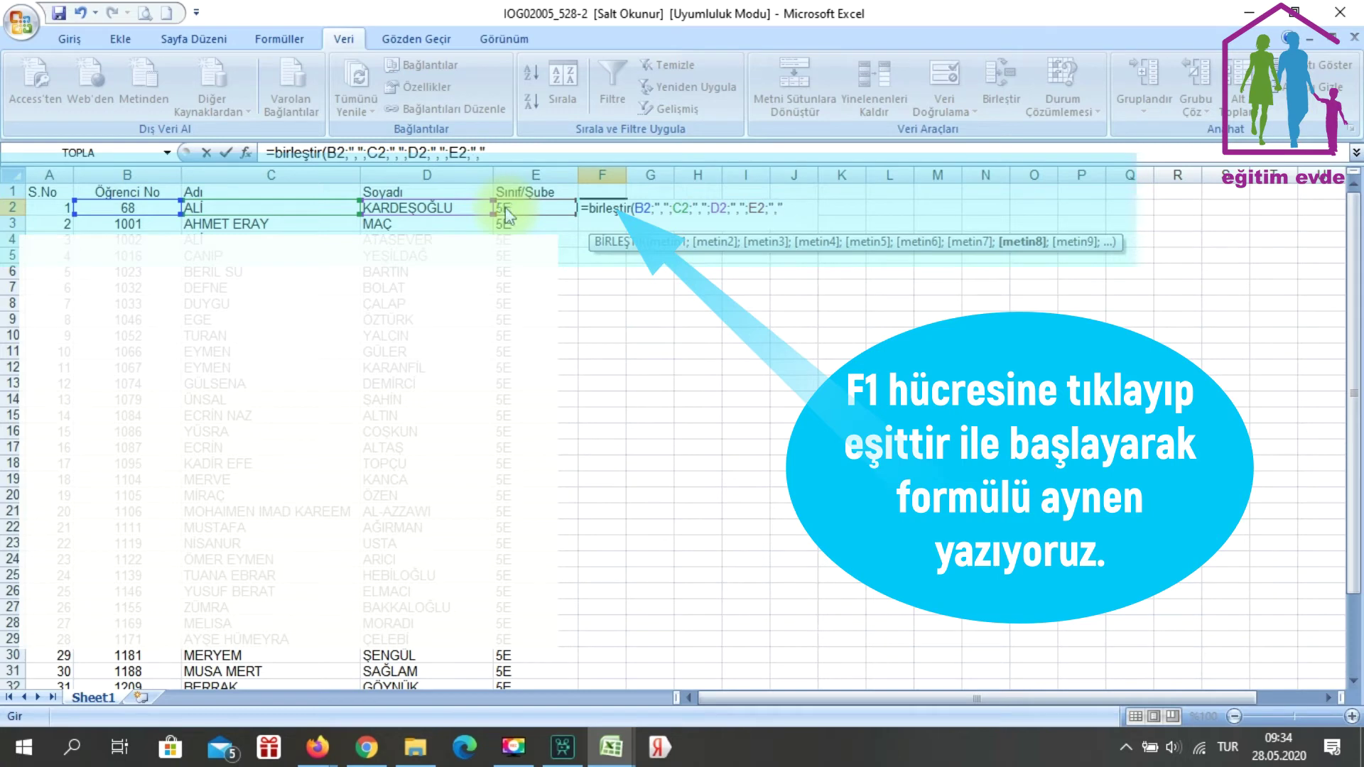
text(" "))
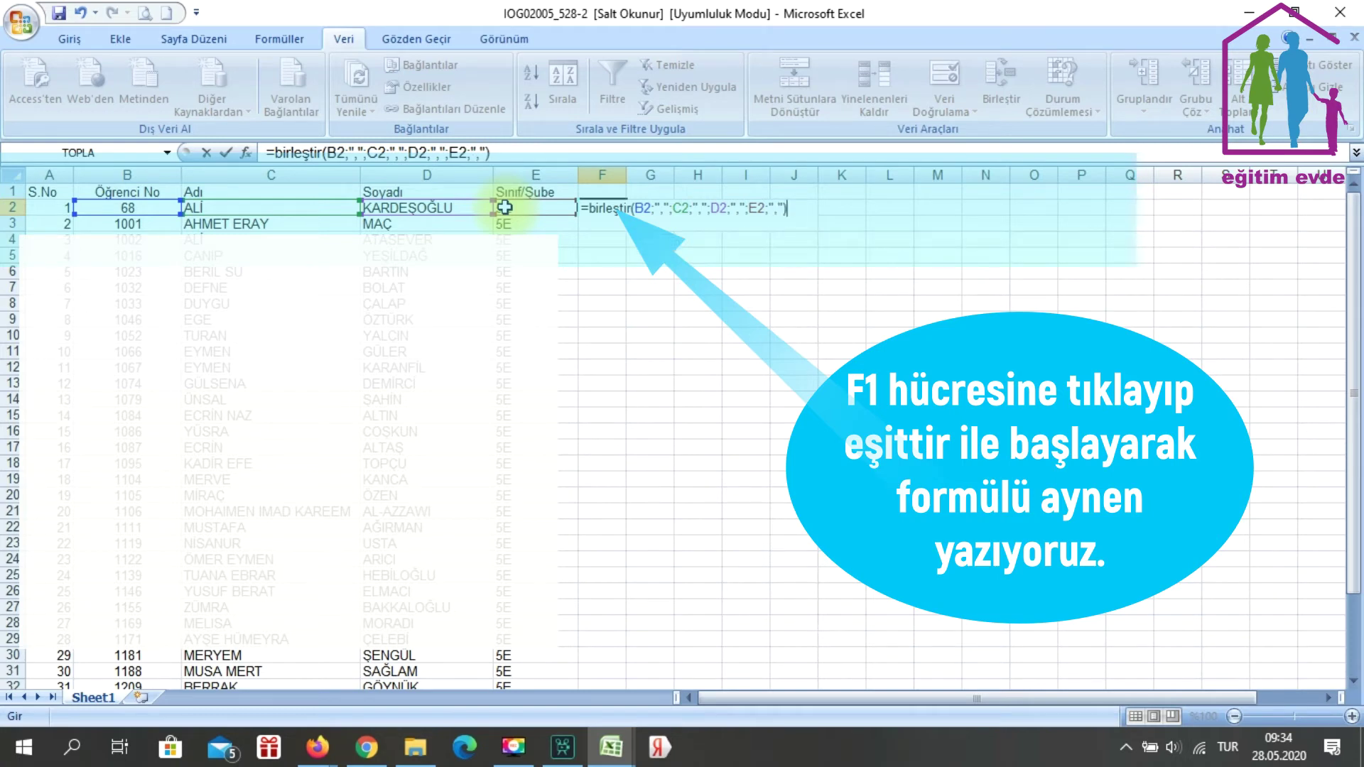
key(Return)
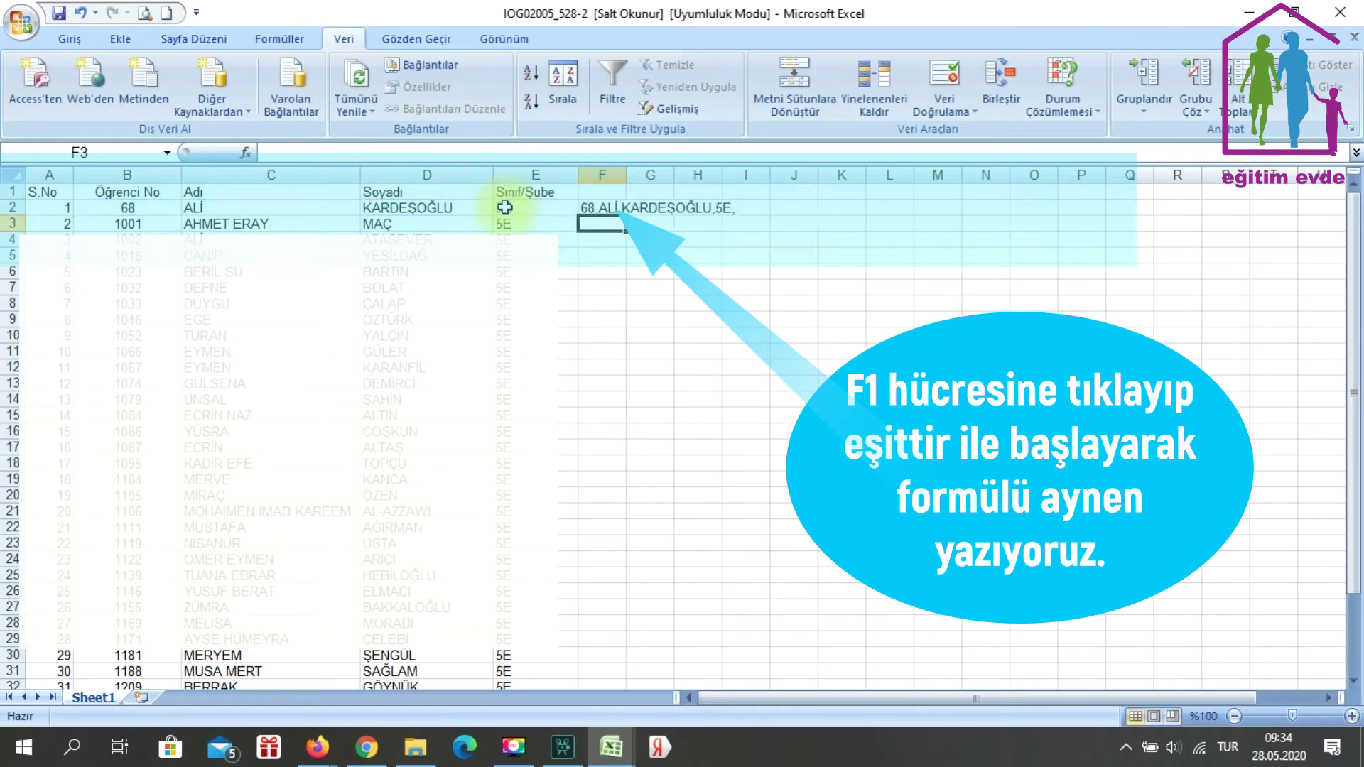
Widen column F to fit the combined text and copy the F2 formula down to F35
click(748, 335)
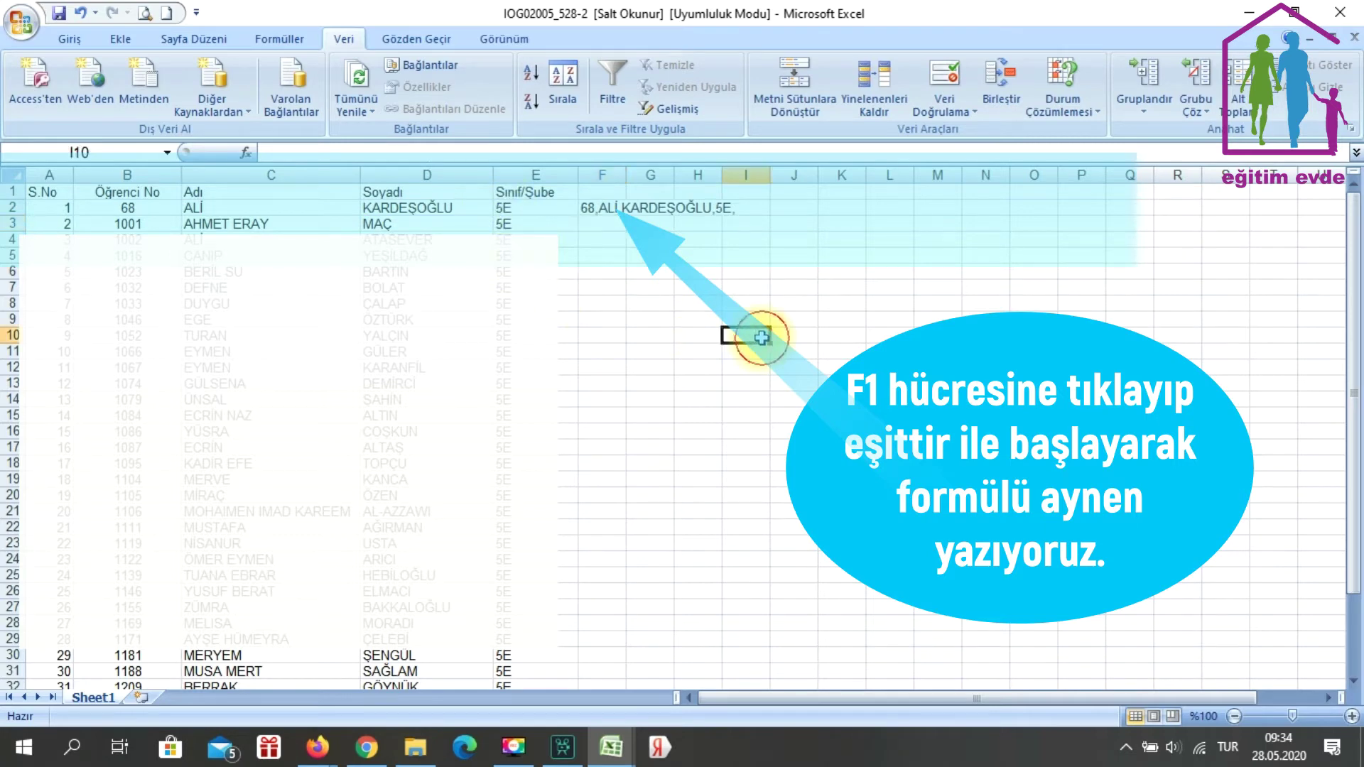
drag(628, 178, 888, 196)
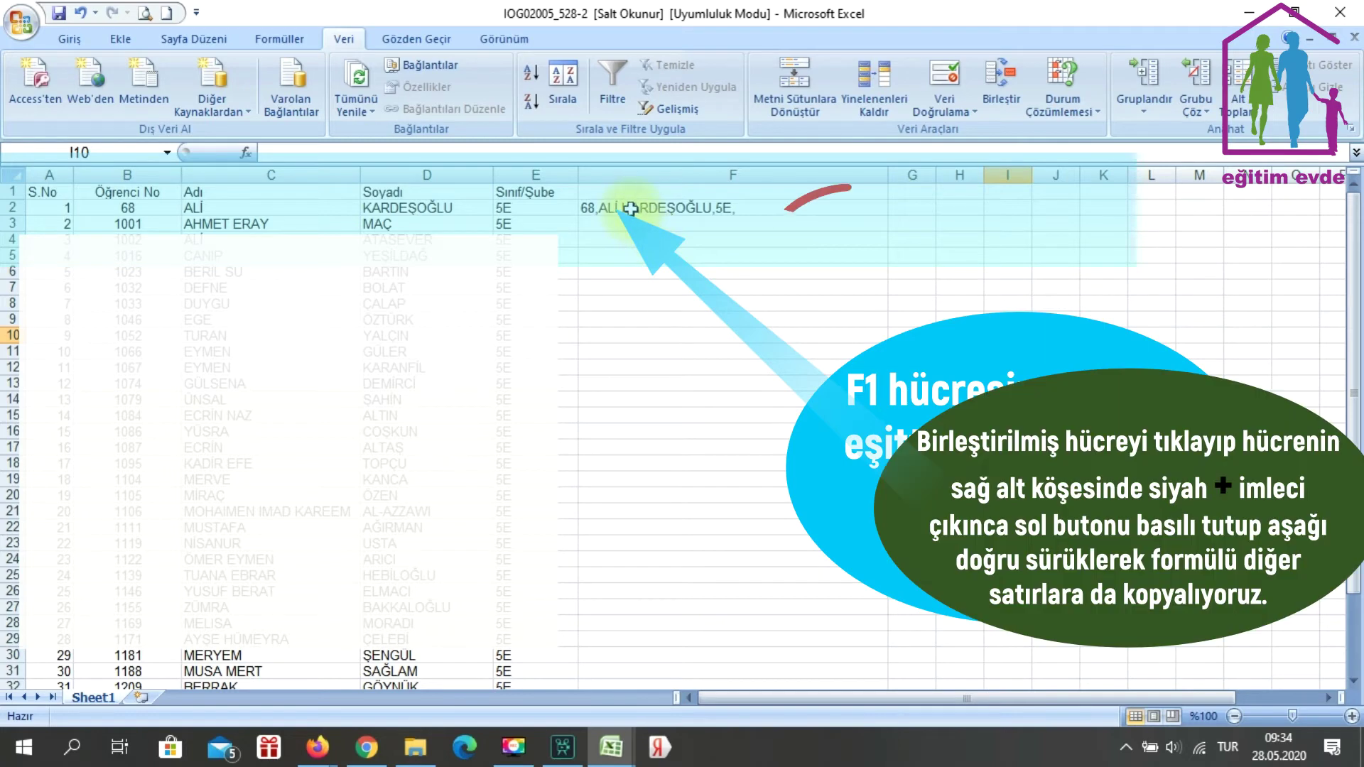
click(724, 208)
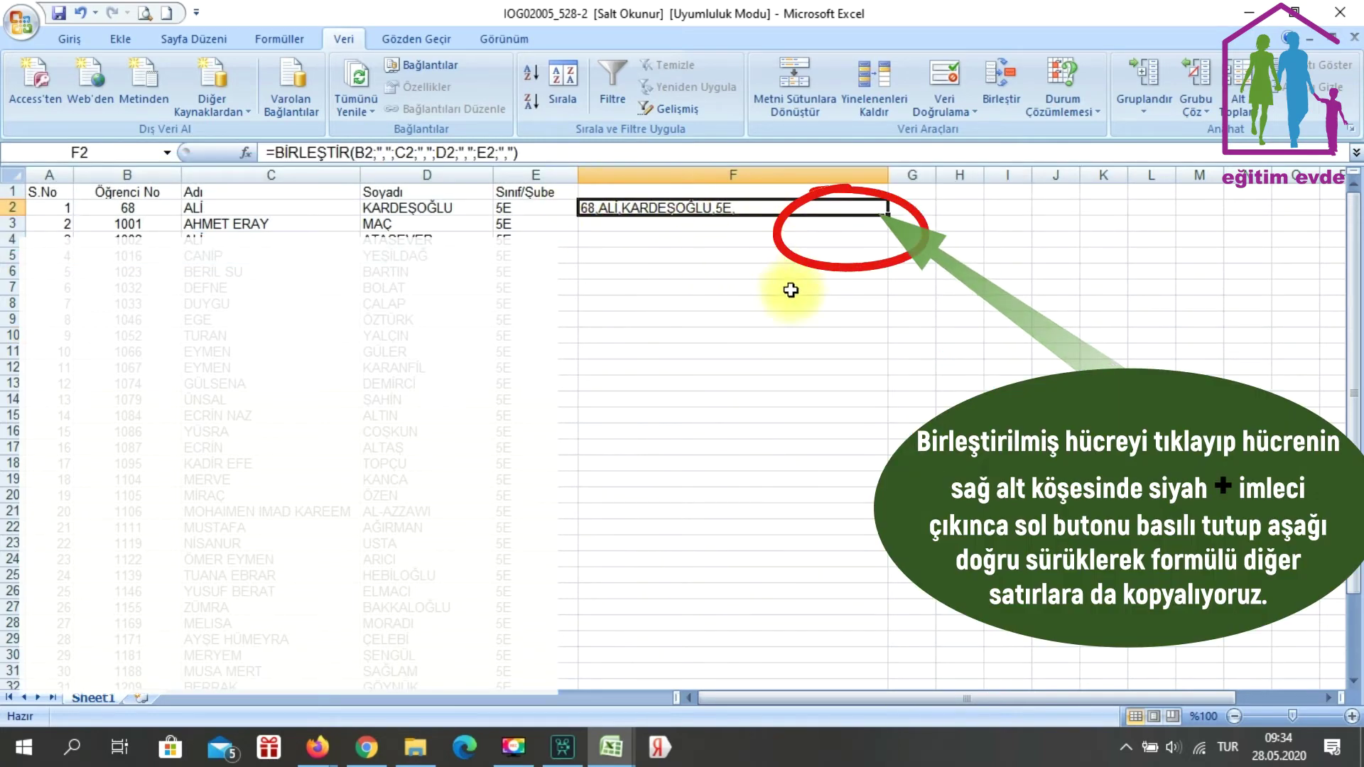
drag(890, 214, 945, 638)
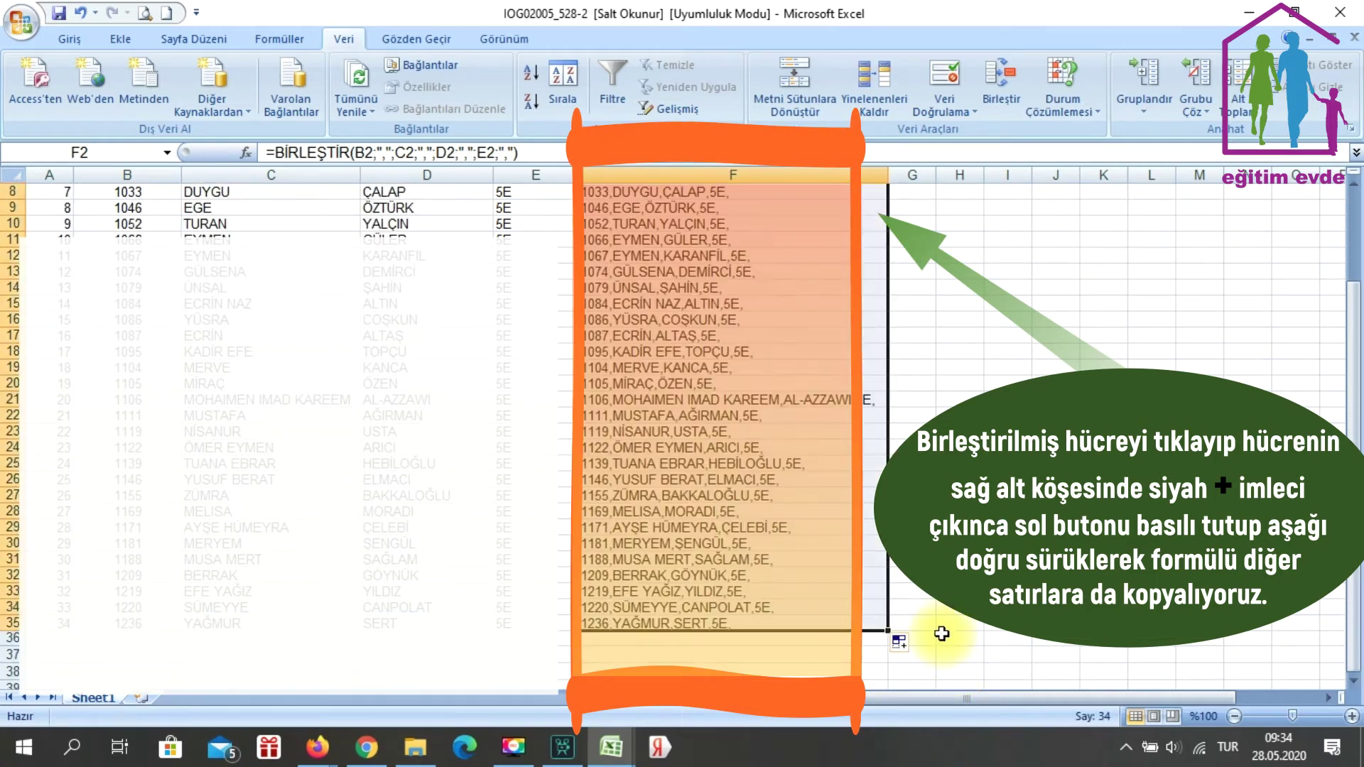
Copy the combined formula cells F2:F35 and paste them over themselves with Özel Yapıştır as values and number formats
right_click(714, 384)
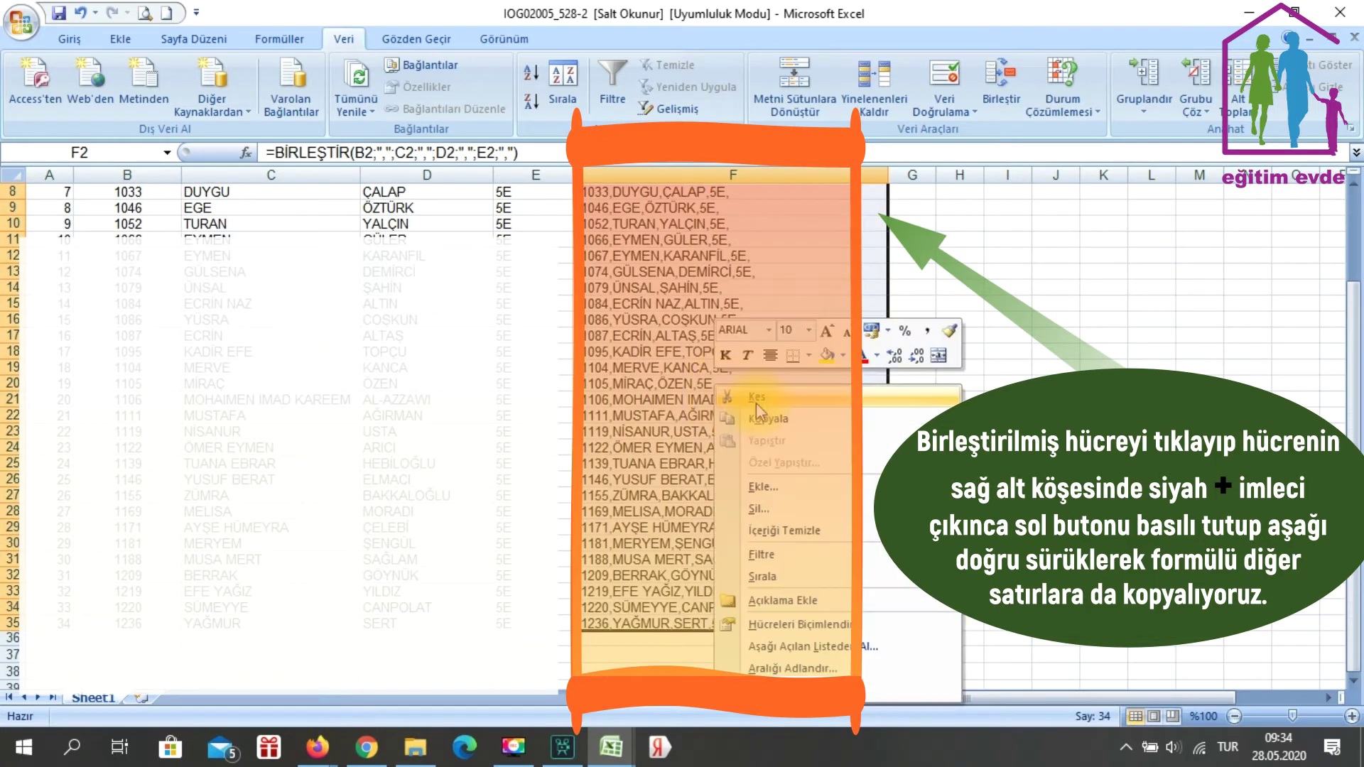
click(770, 418)
scroll(772, 420, up, 3)
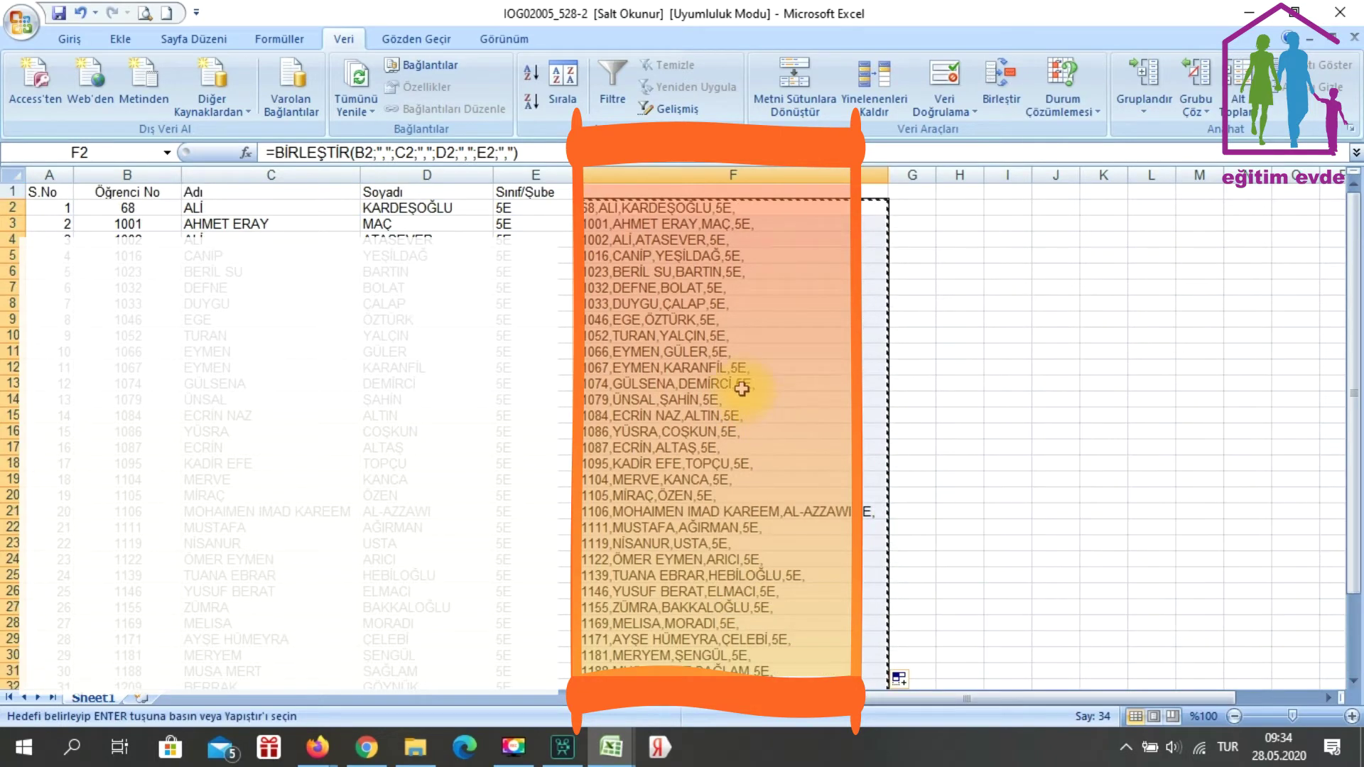
right_click(648, 211)
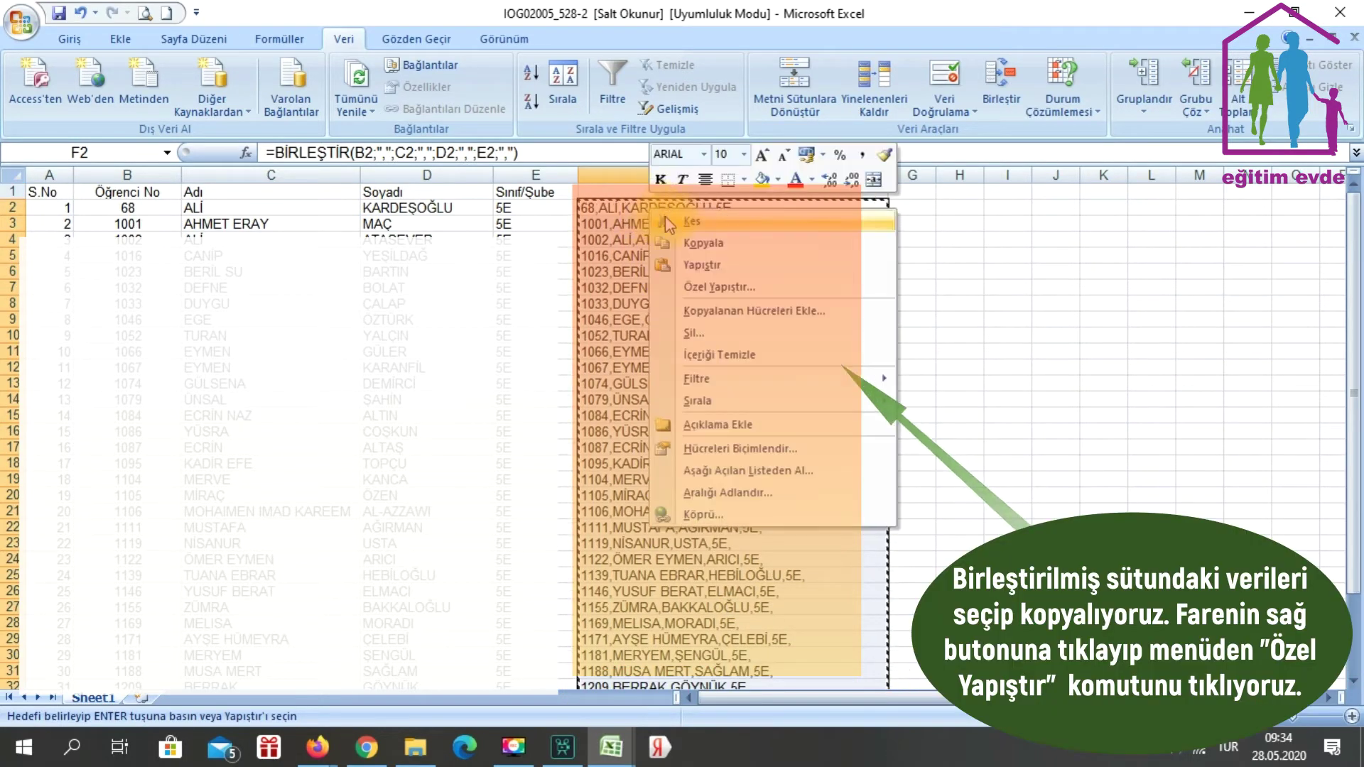
click(709, 288)
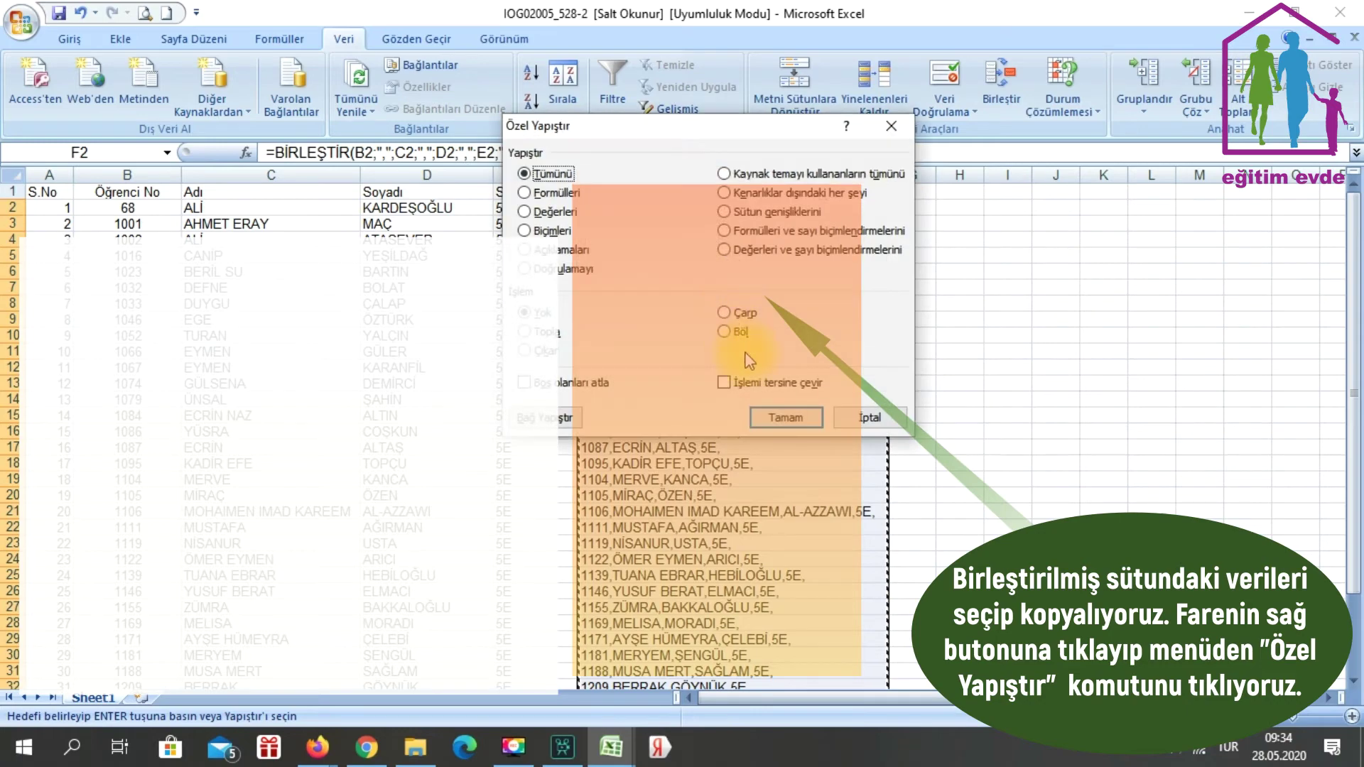
click(760, 250)
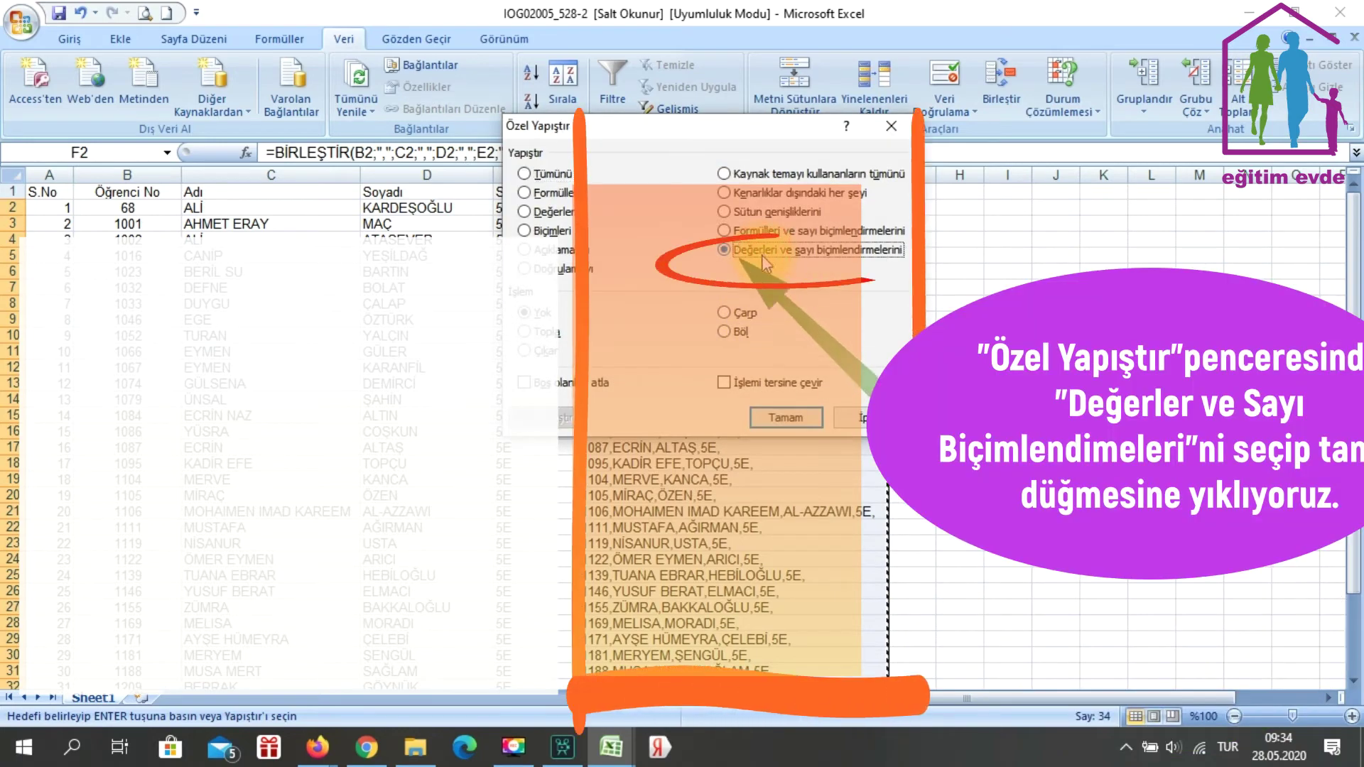
click(790, 417)
click(787, 416)
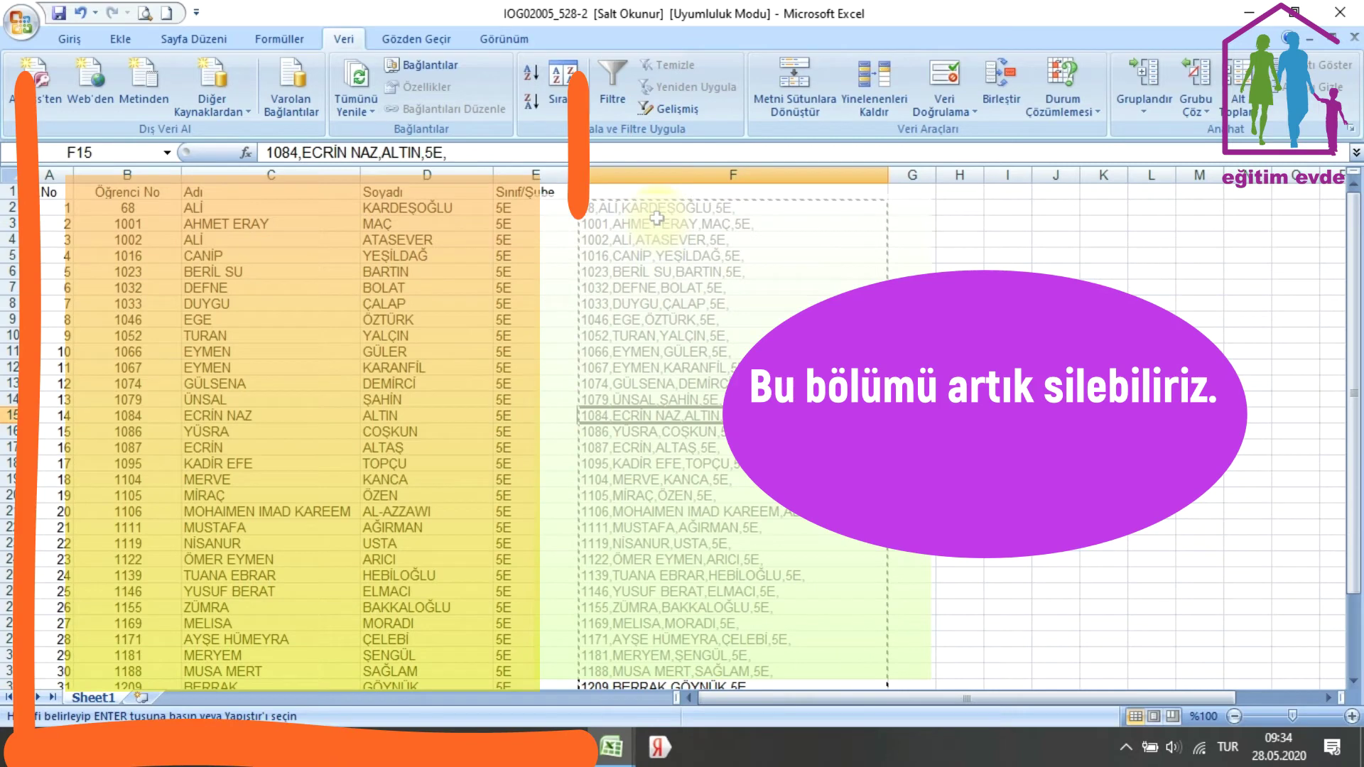
Delete the source columns A through E, from S.No to Sınıf/Şube
click(649, 223)
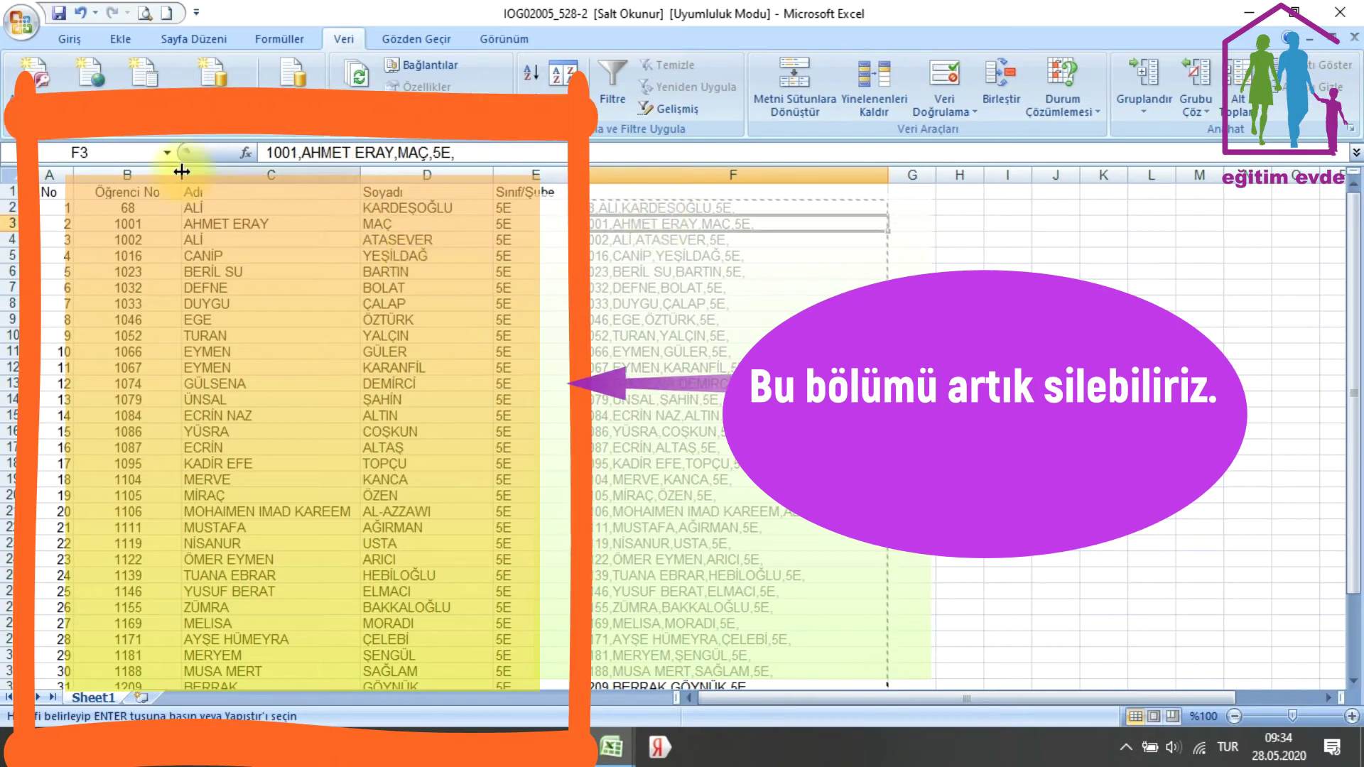
drag(53, 171, 535, 174)
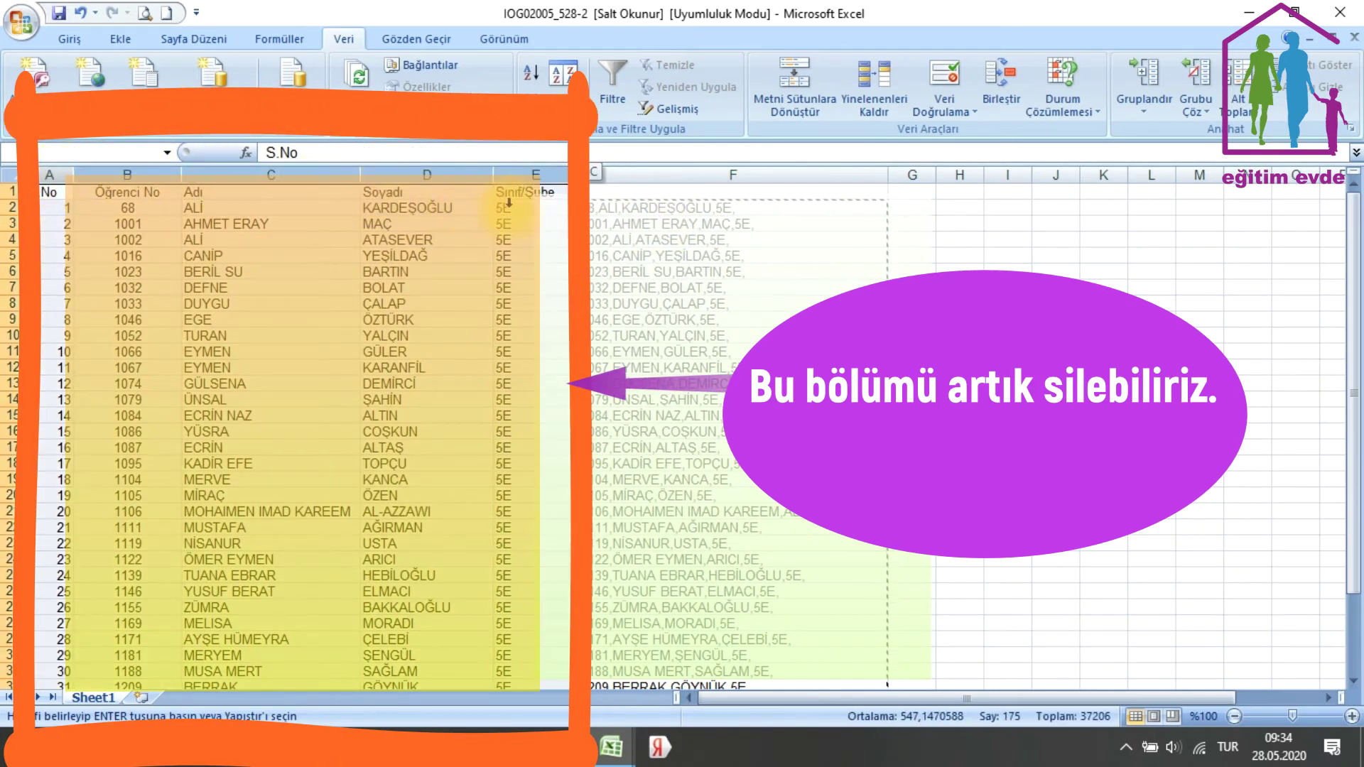
right_click(522, 210)
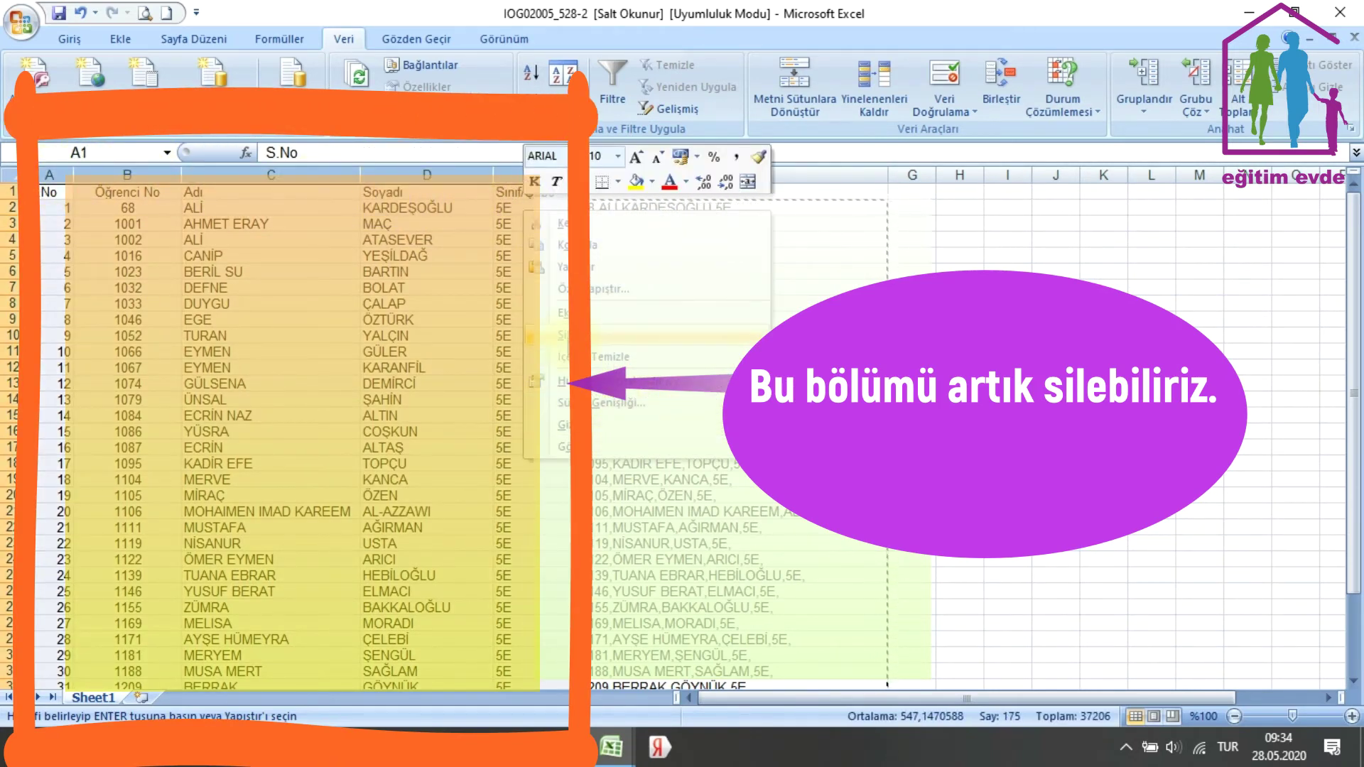
click(569, 340)
click(398, 367)
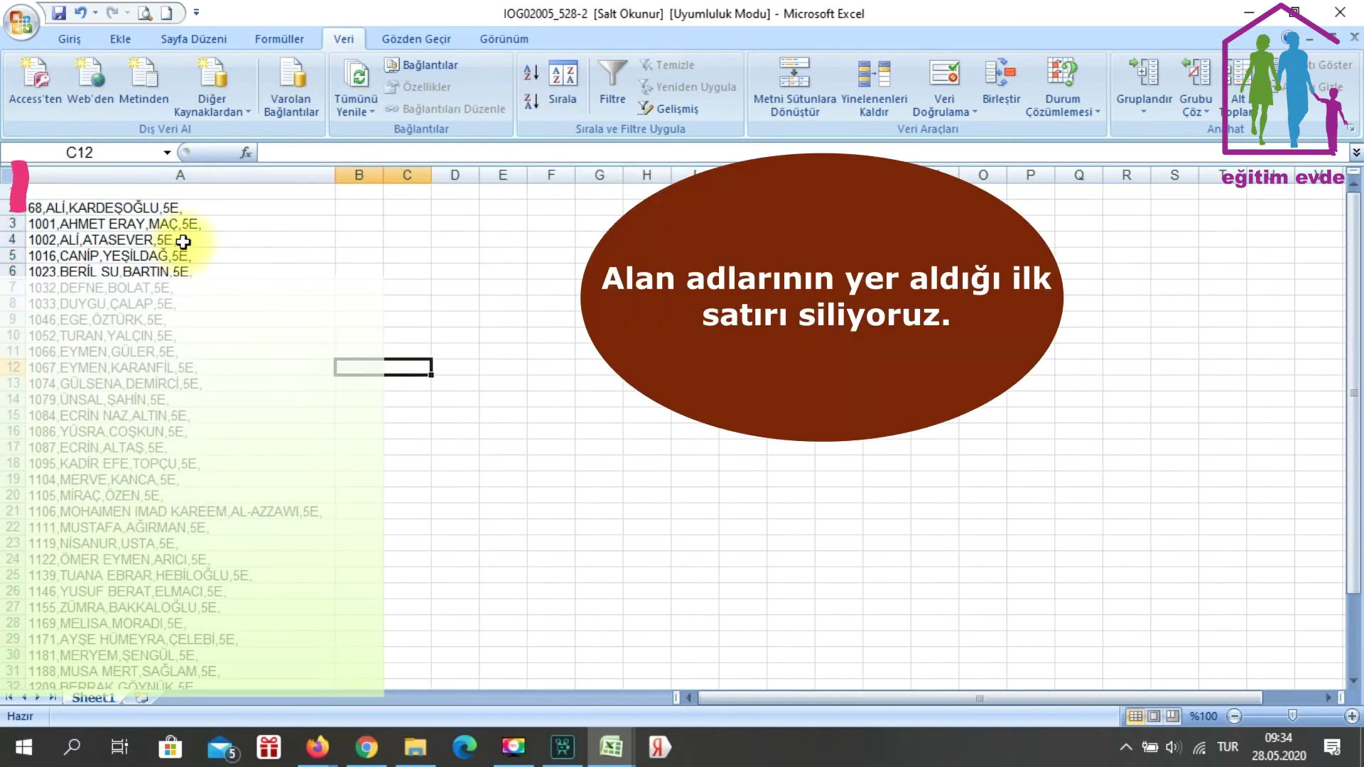
Delete the empty first row above the combined student records
click(123, 192)
click(13, 191)
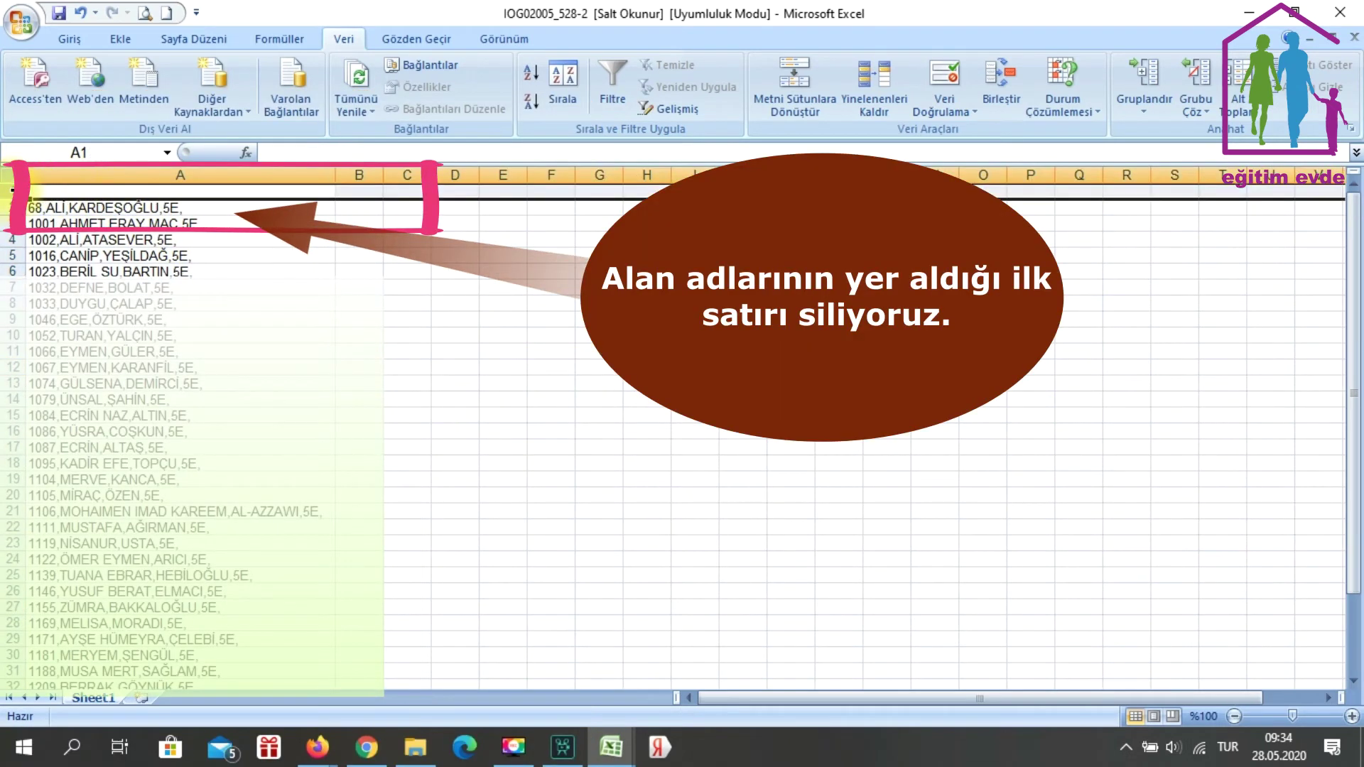
right_click(13, 191)
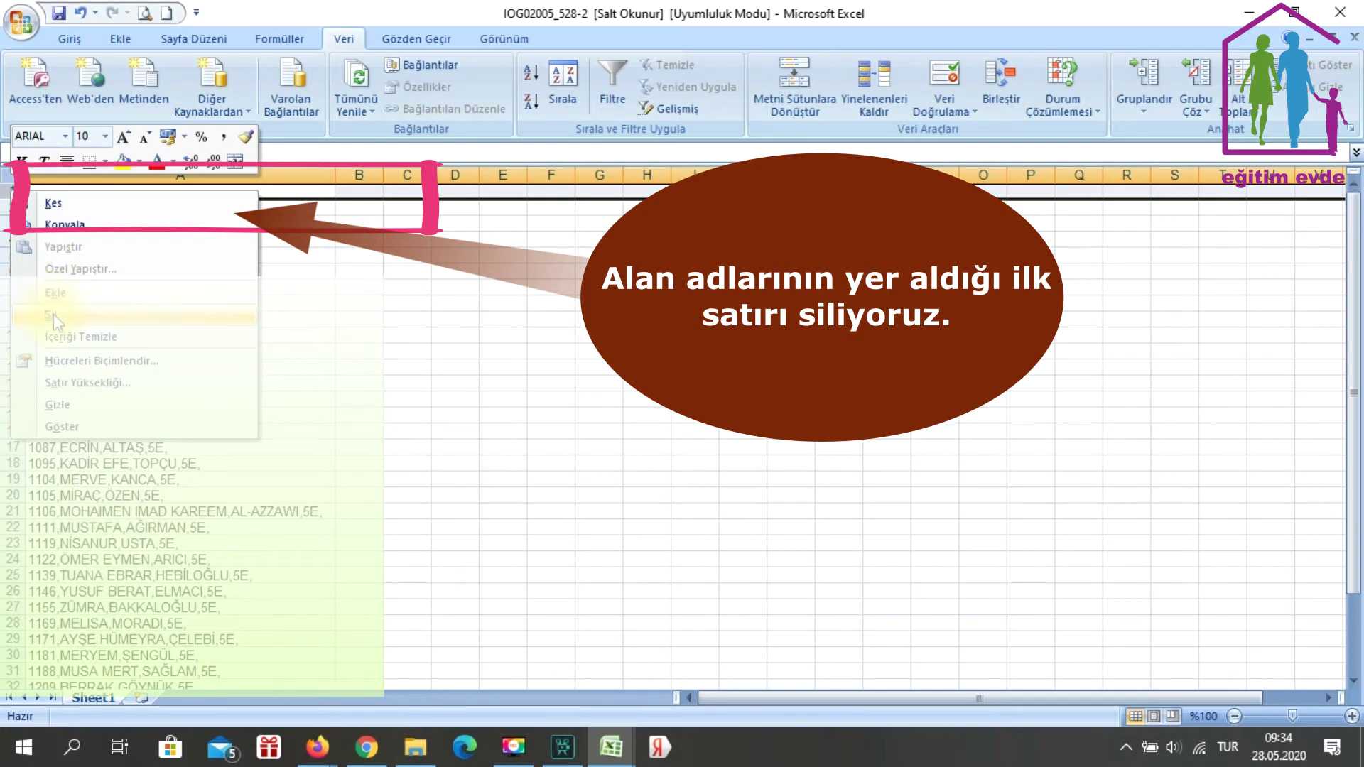
click(57, 317)
click(359, 352)
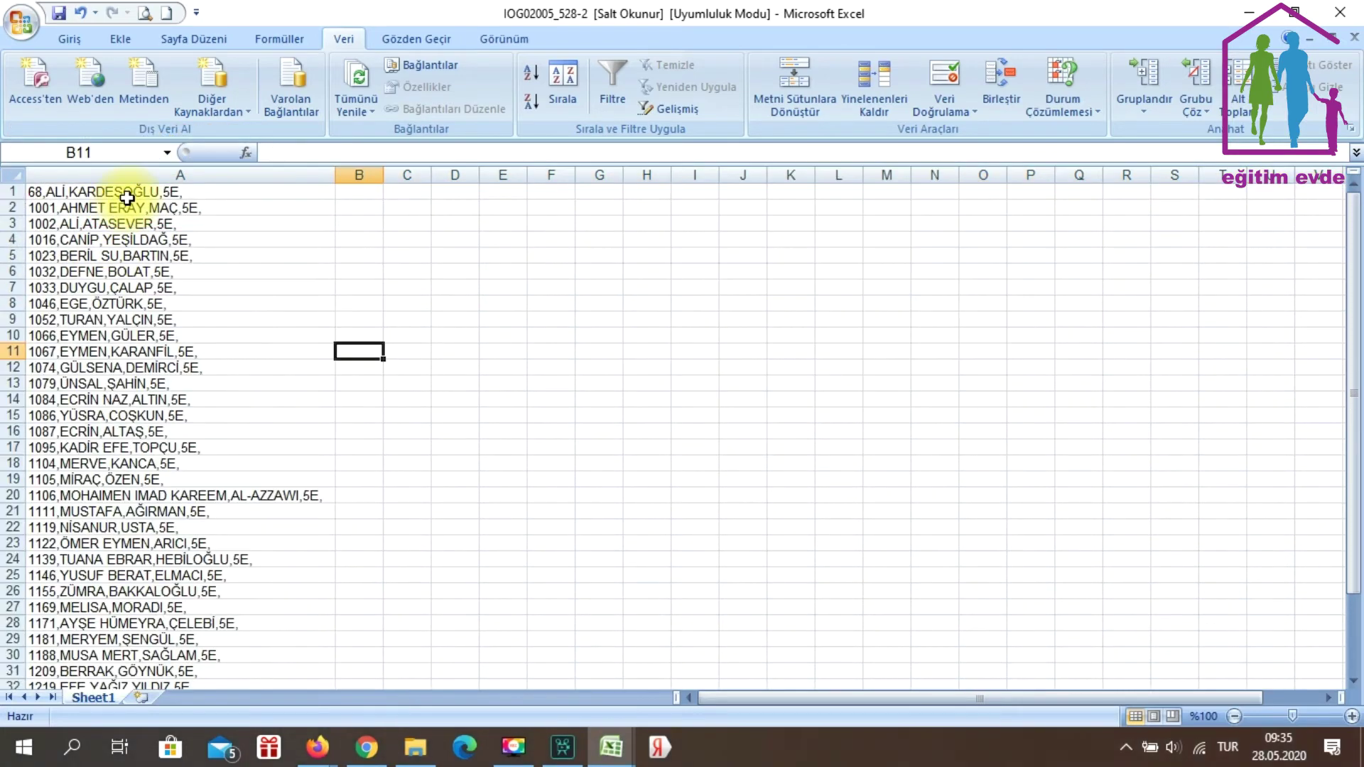
Start saving a copy of the workbook and set its file type to CSV (Virgülle ayrılmış)
click(17, 24)
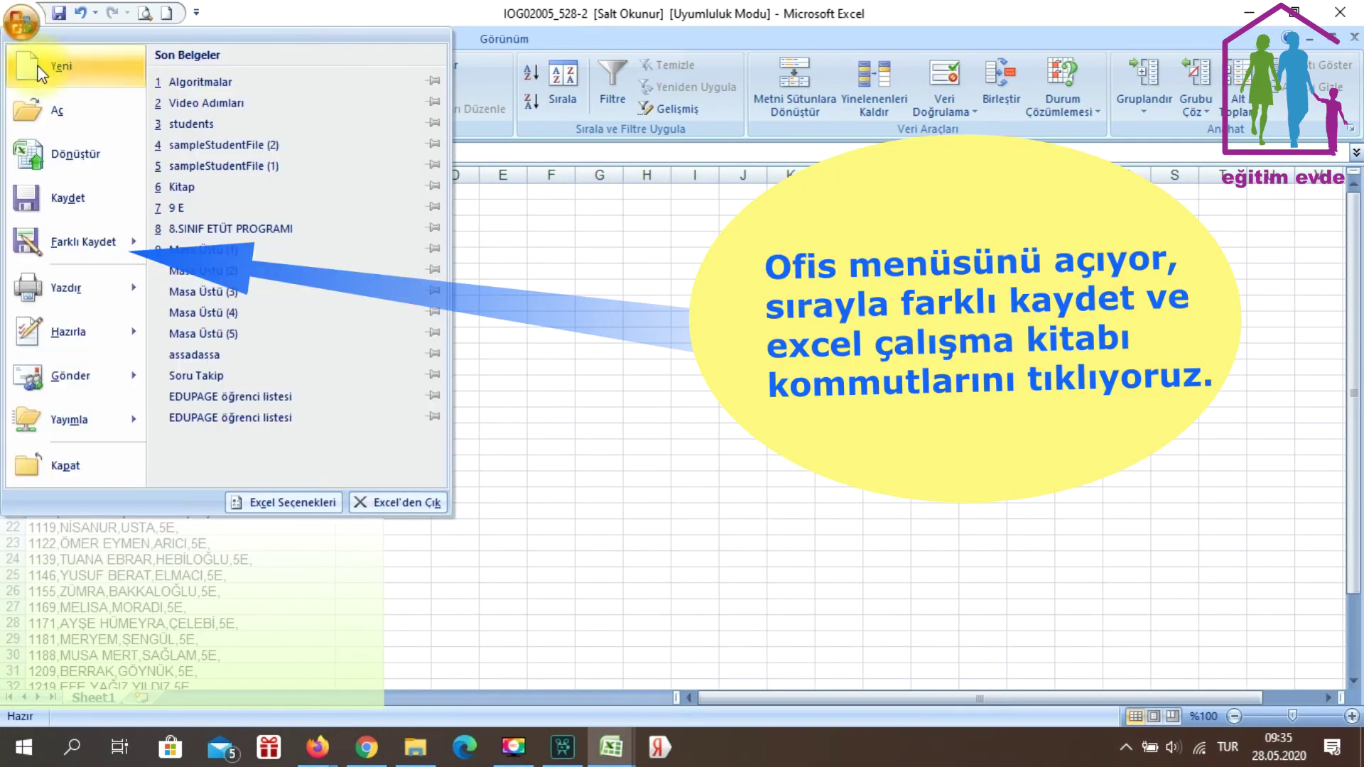
mouse_move(85, 240)
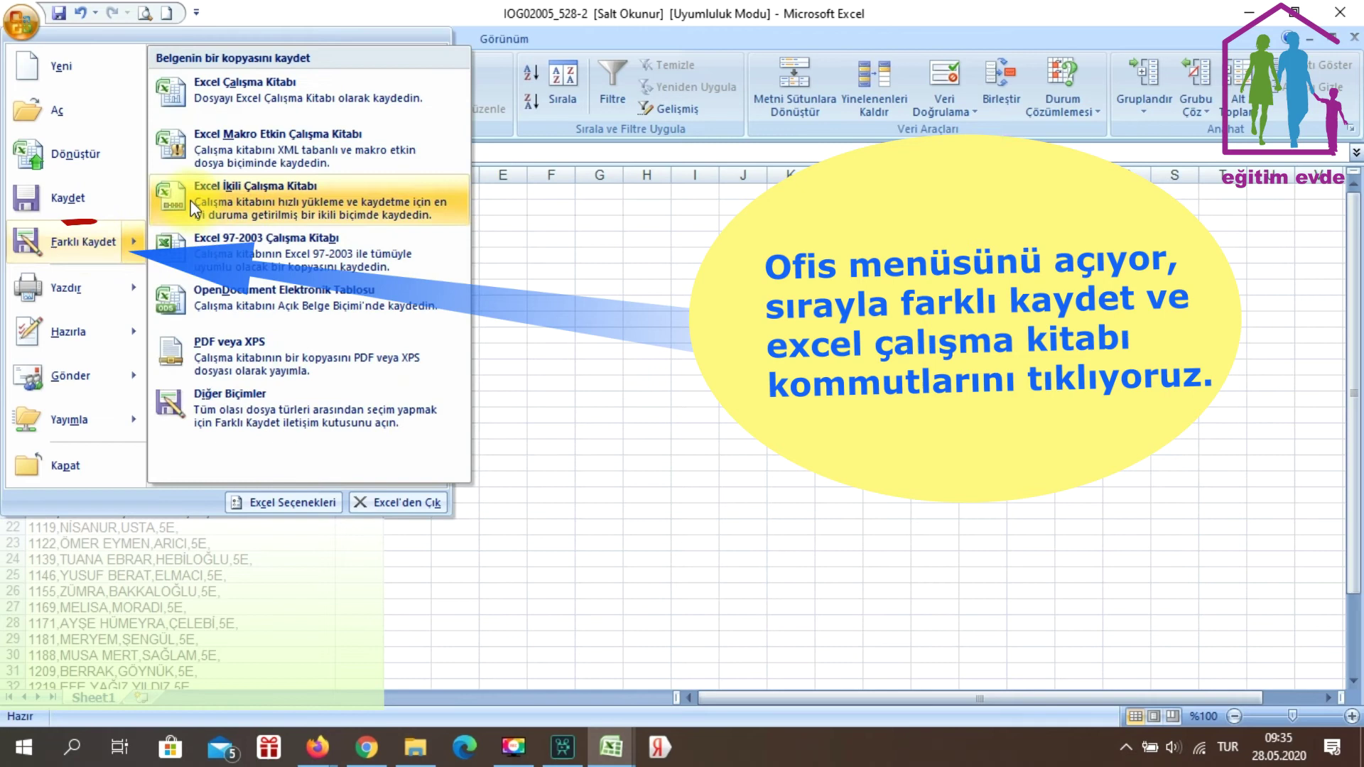
click(240, 94)
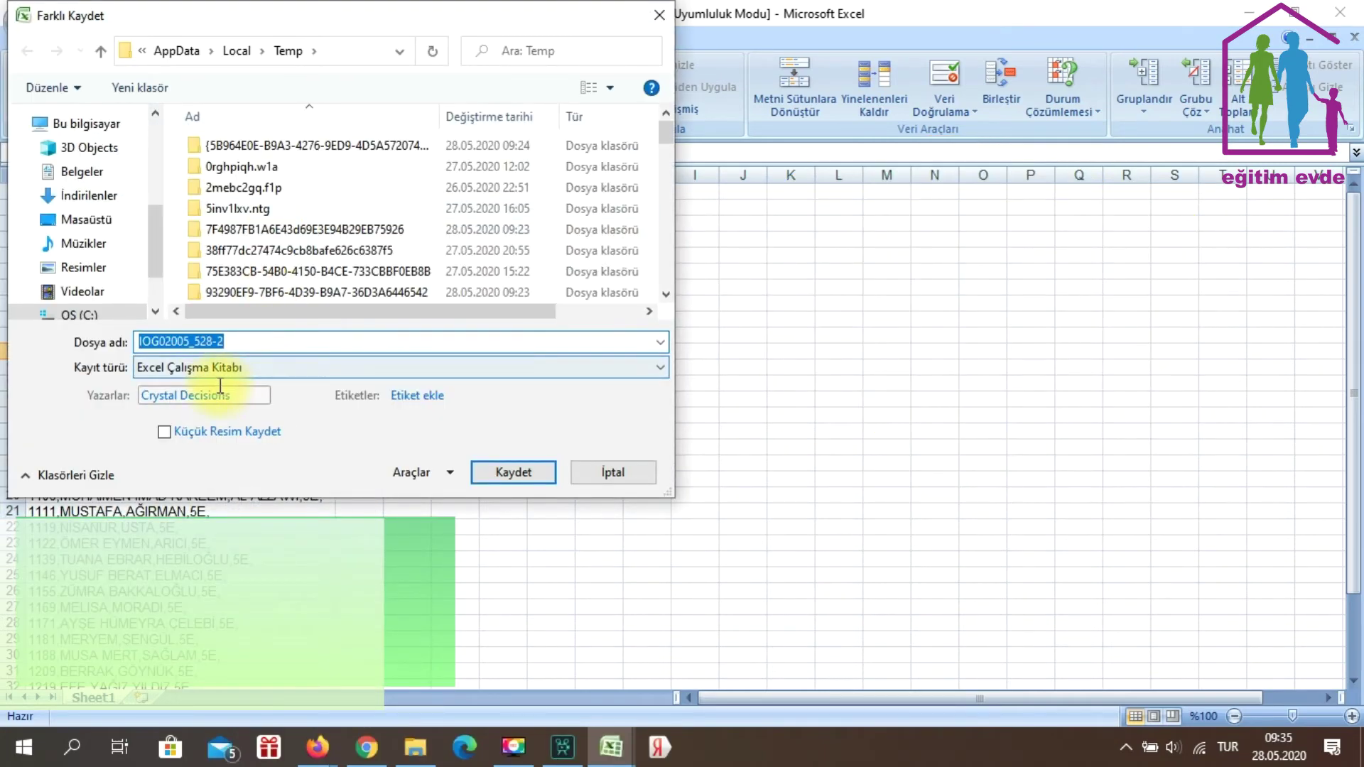
click(213, 375)
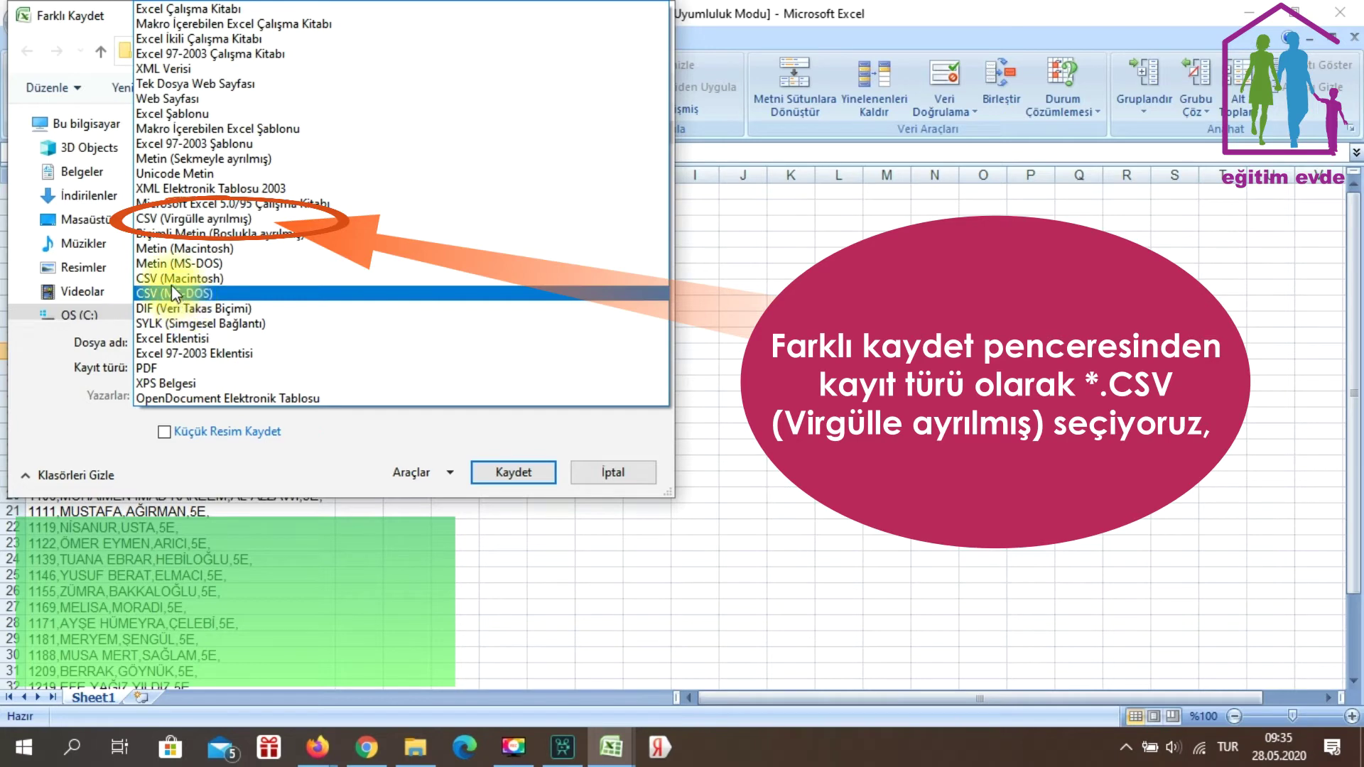
click(184, 219)
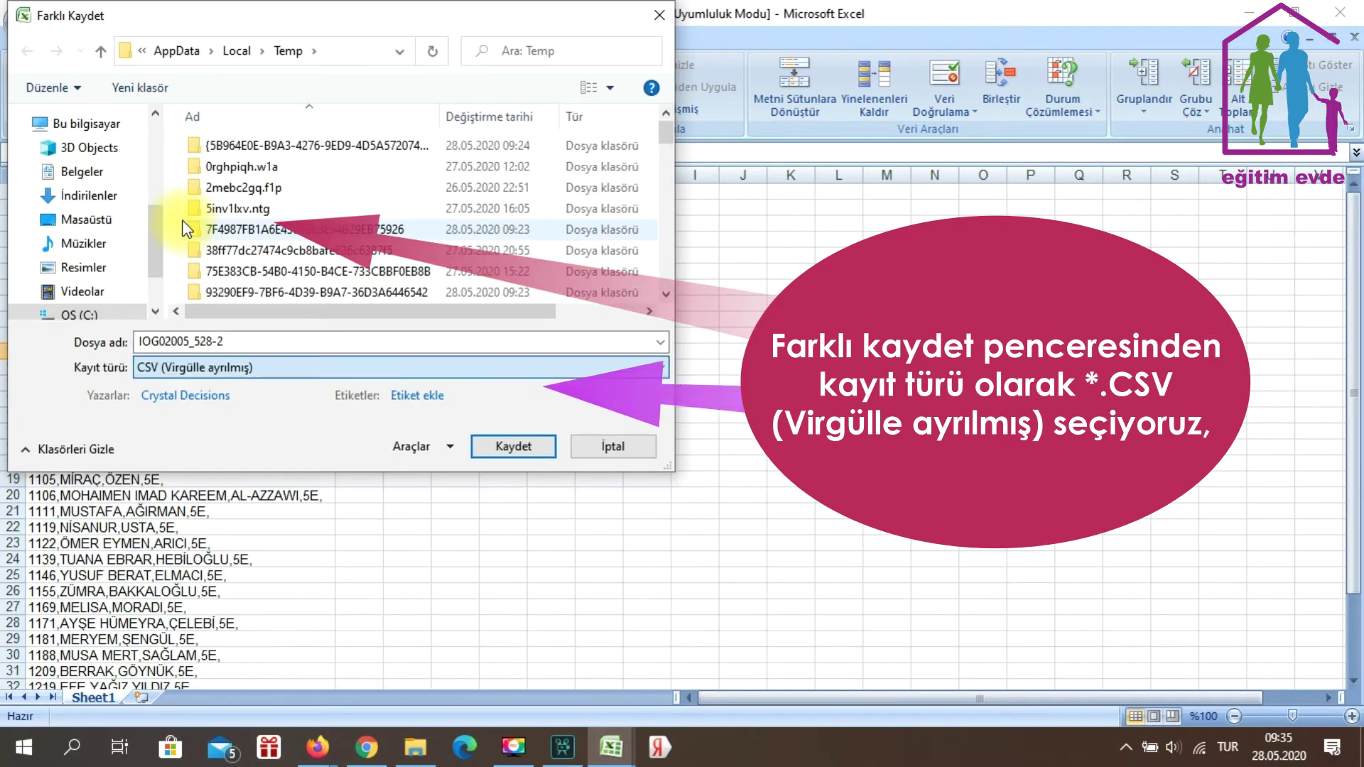
Name the CSV file zipgradeliste and save it to Masaüstü
double_click(226, 334)
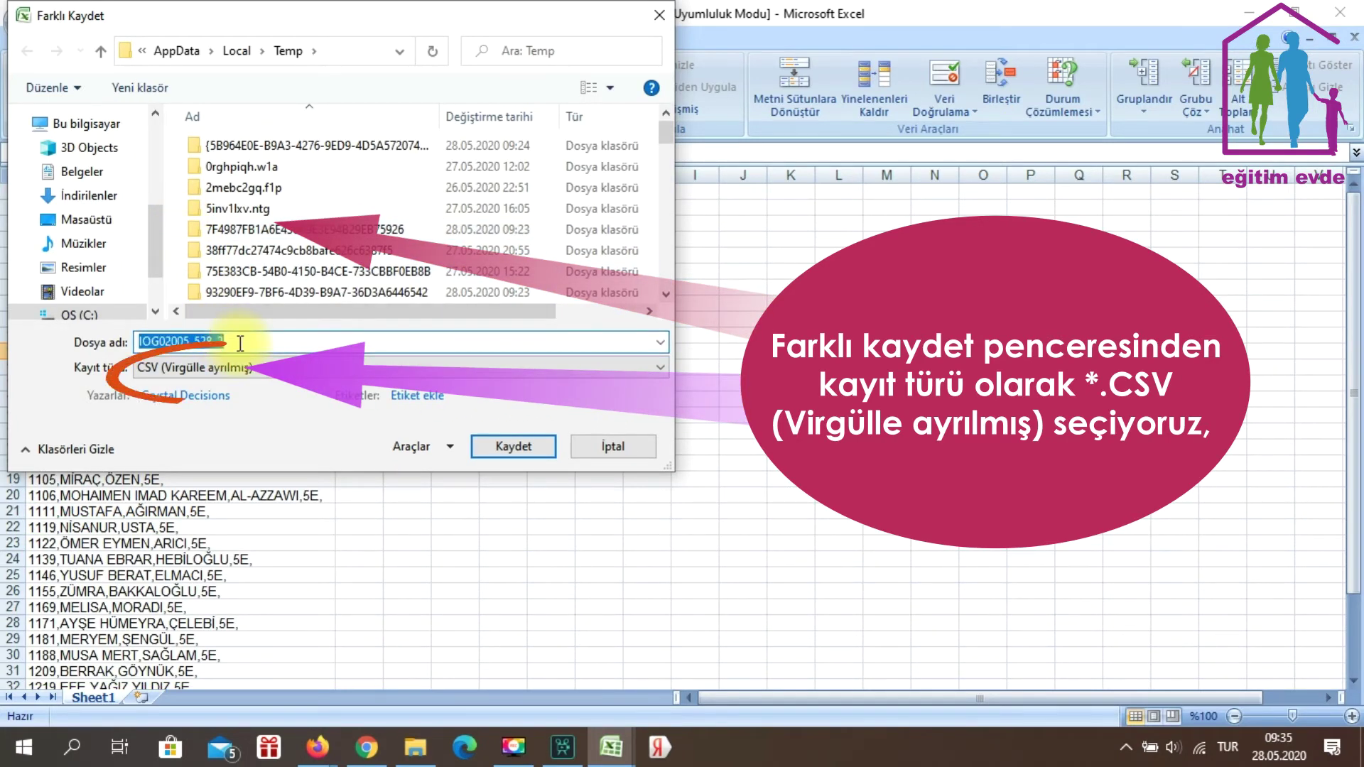
text(zipgrade)
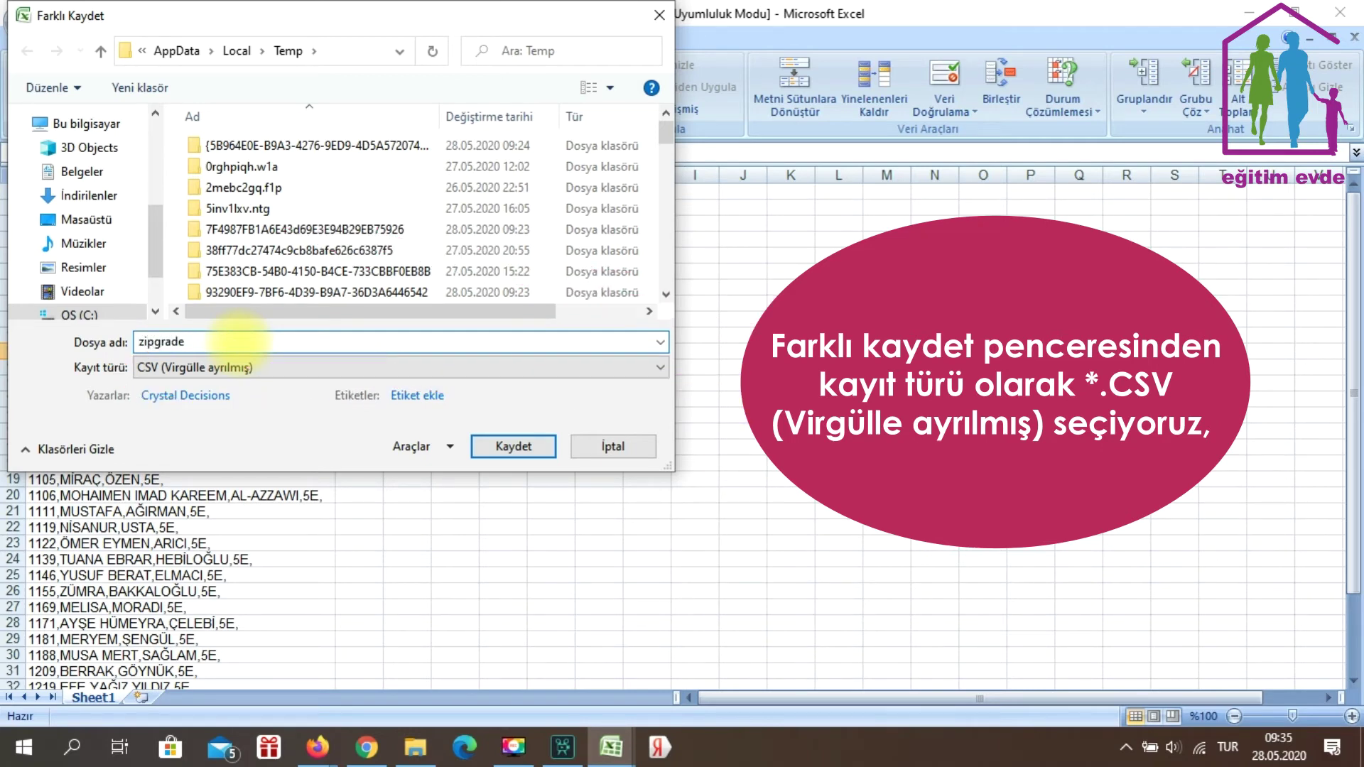
text(lise)
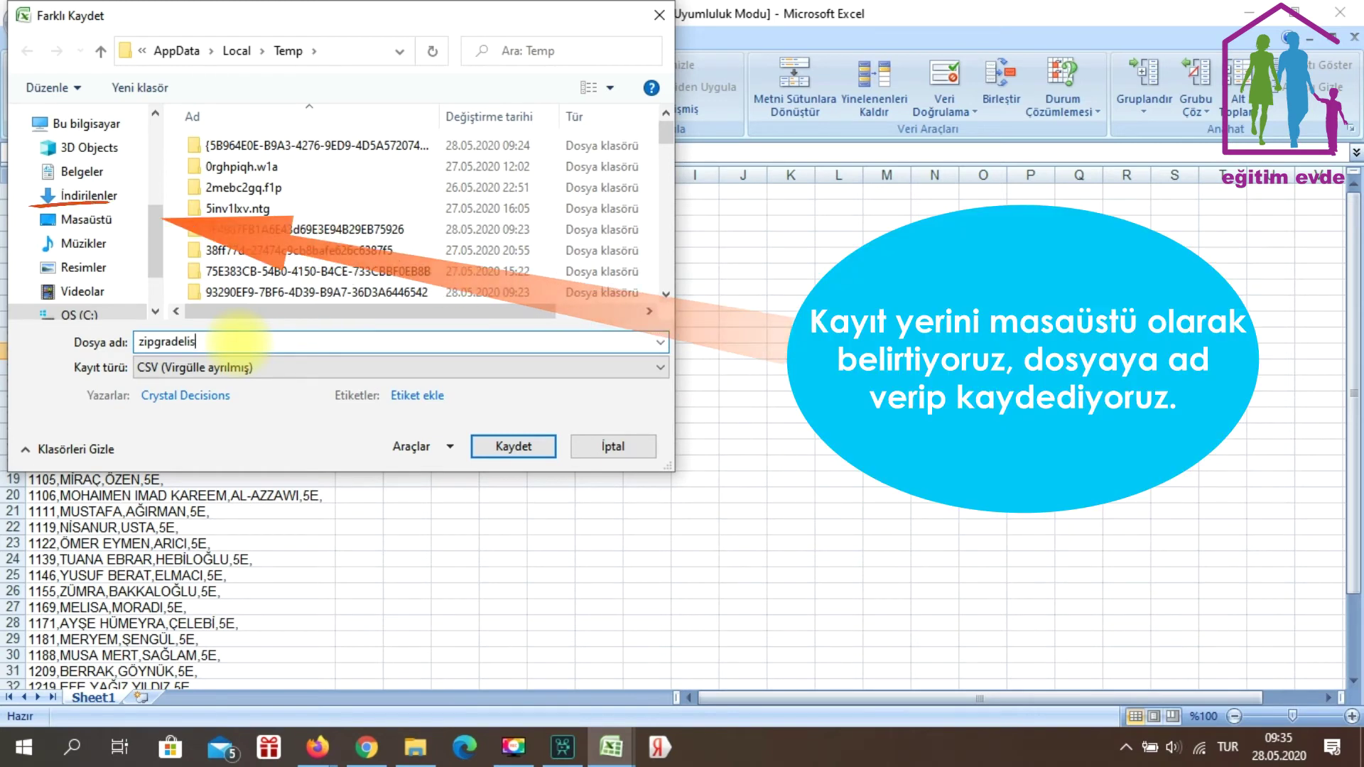
click(86, 220)
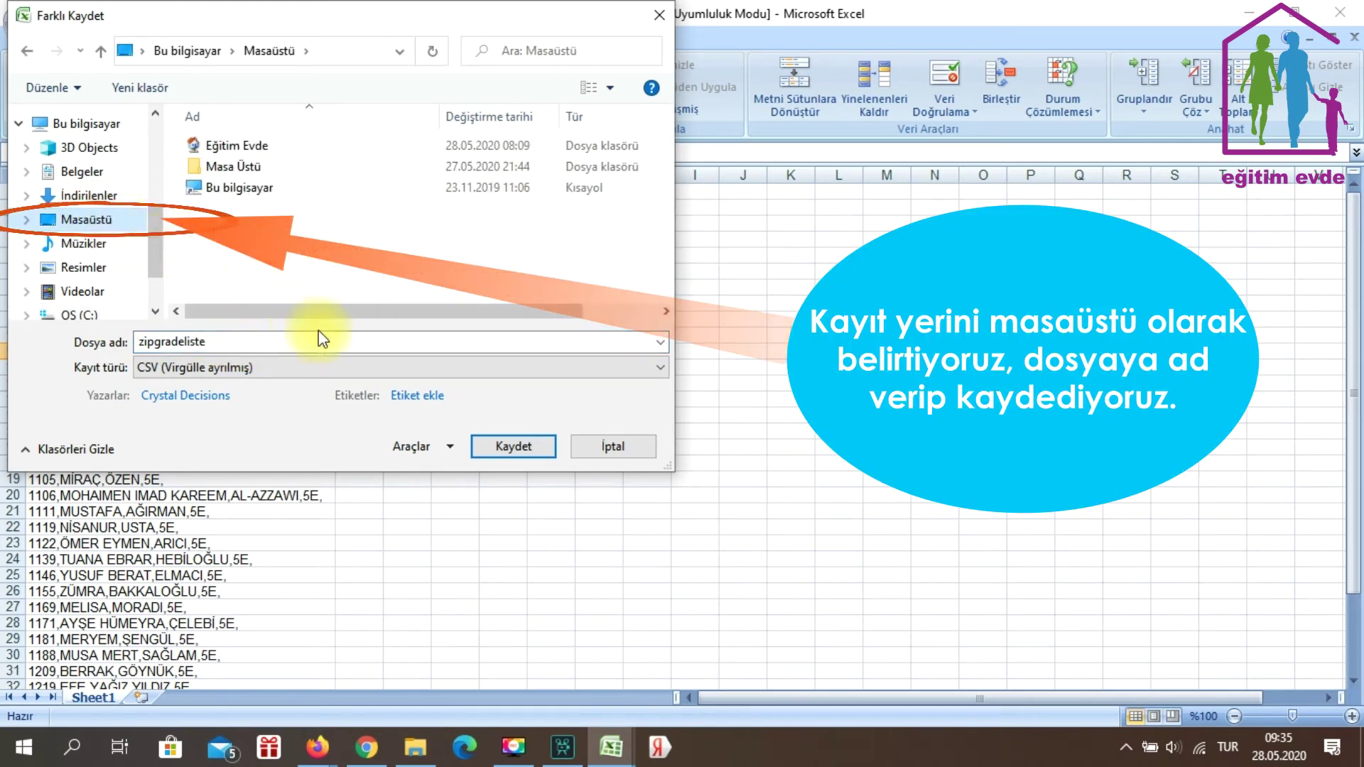
click(513, 445)
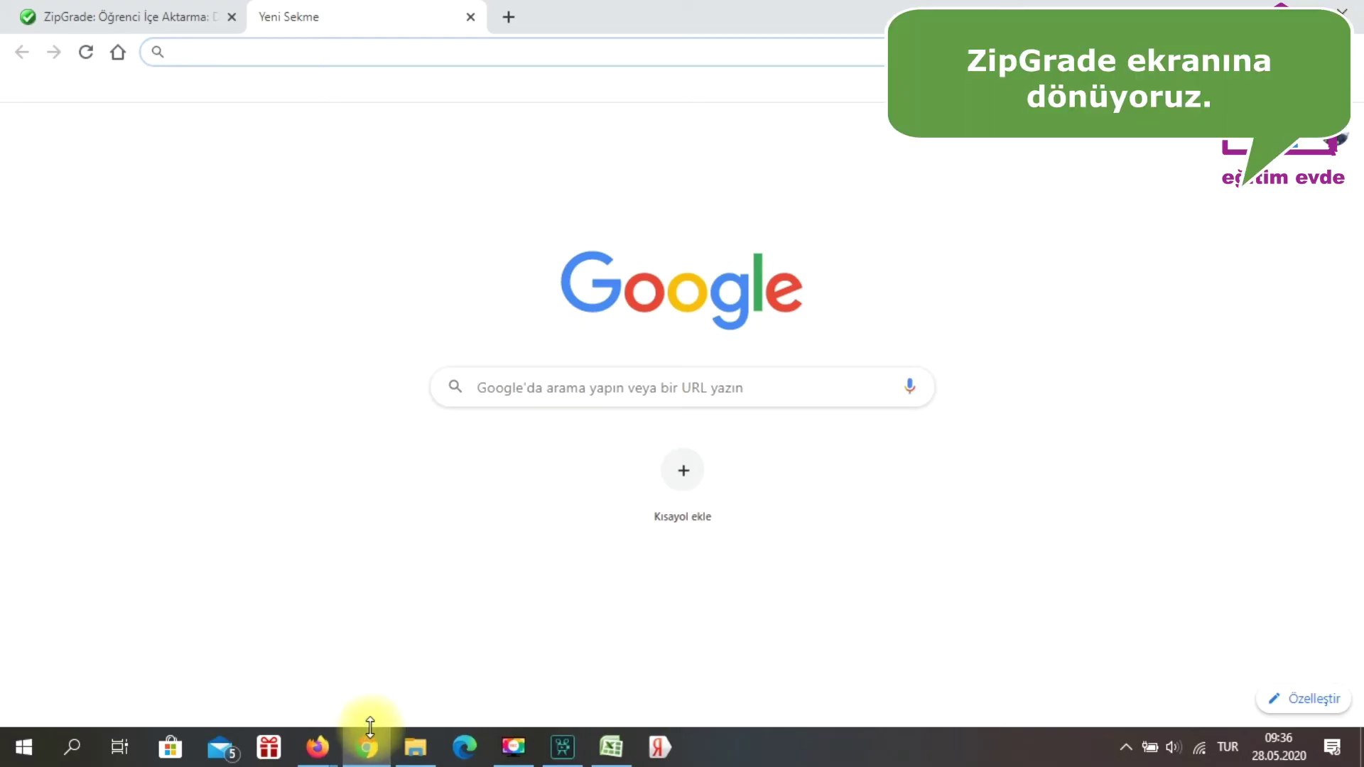
Switch to the ZipGrade student import page in Chrome, choose zipgradeliste from Masaüstü as the CSV file and upload it
click(219, 21)
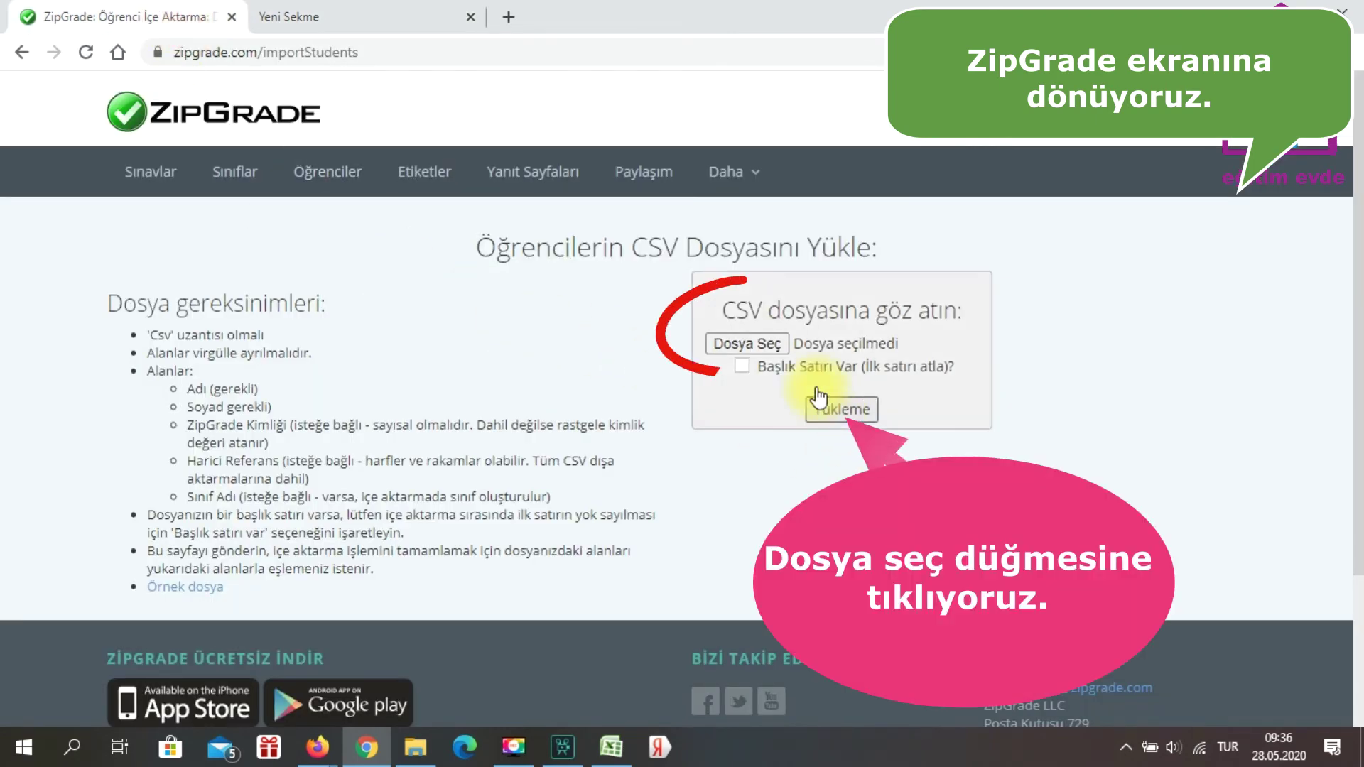
click(747, 343)
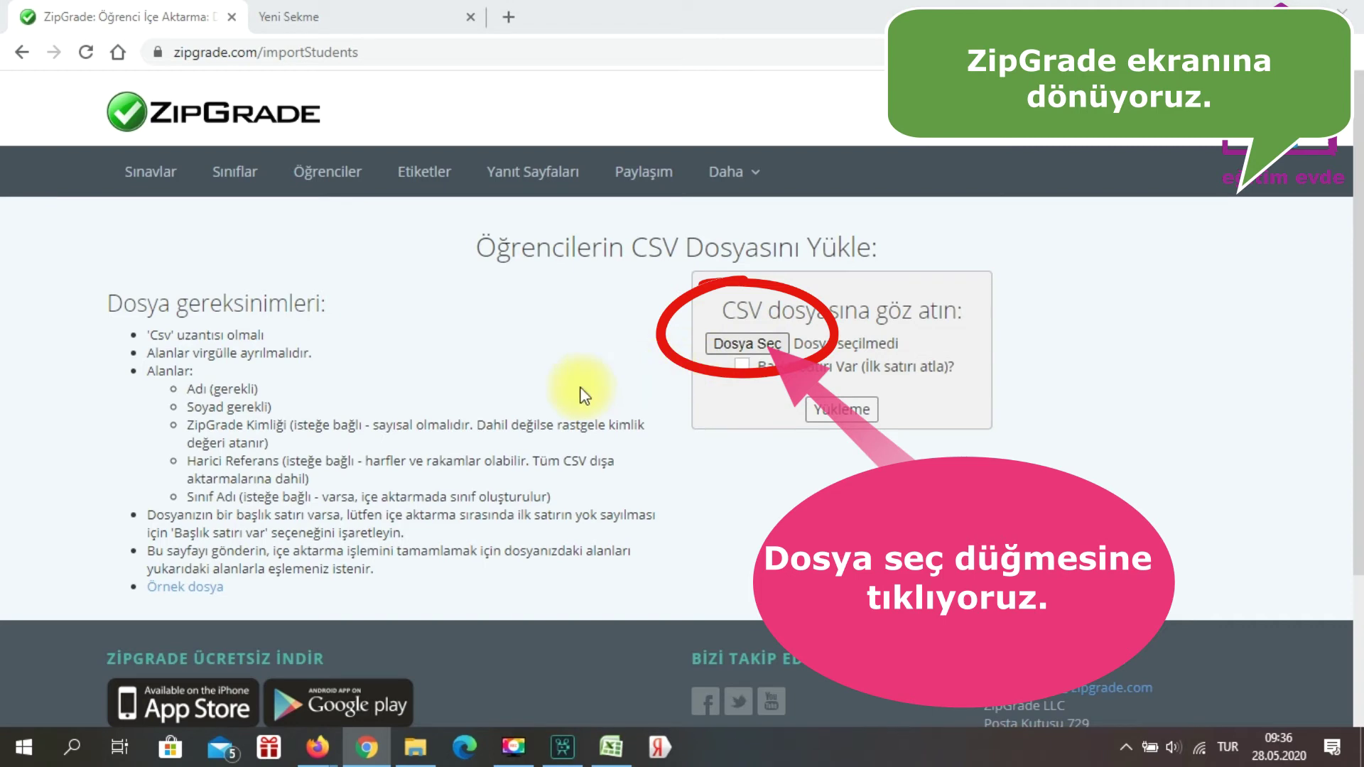
click(398, 481)
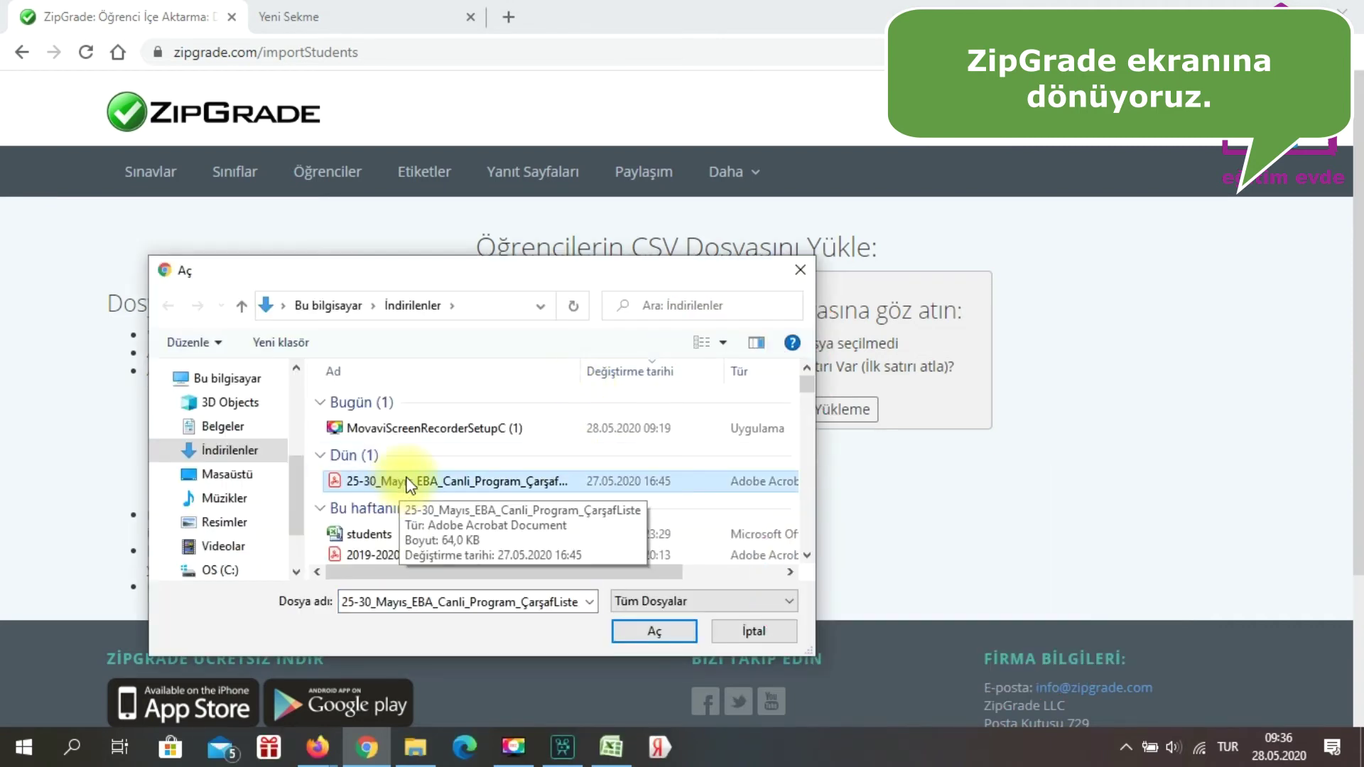
click(589, 606)
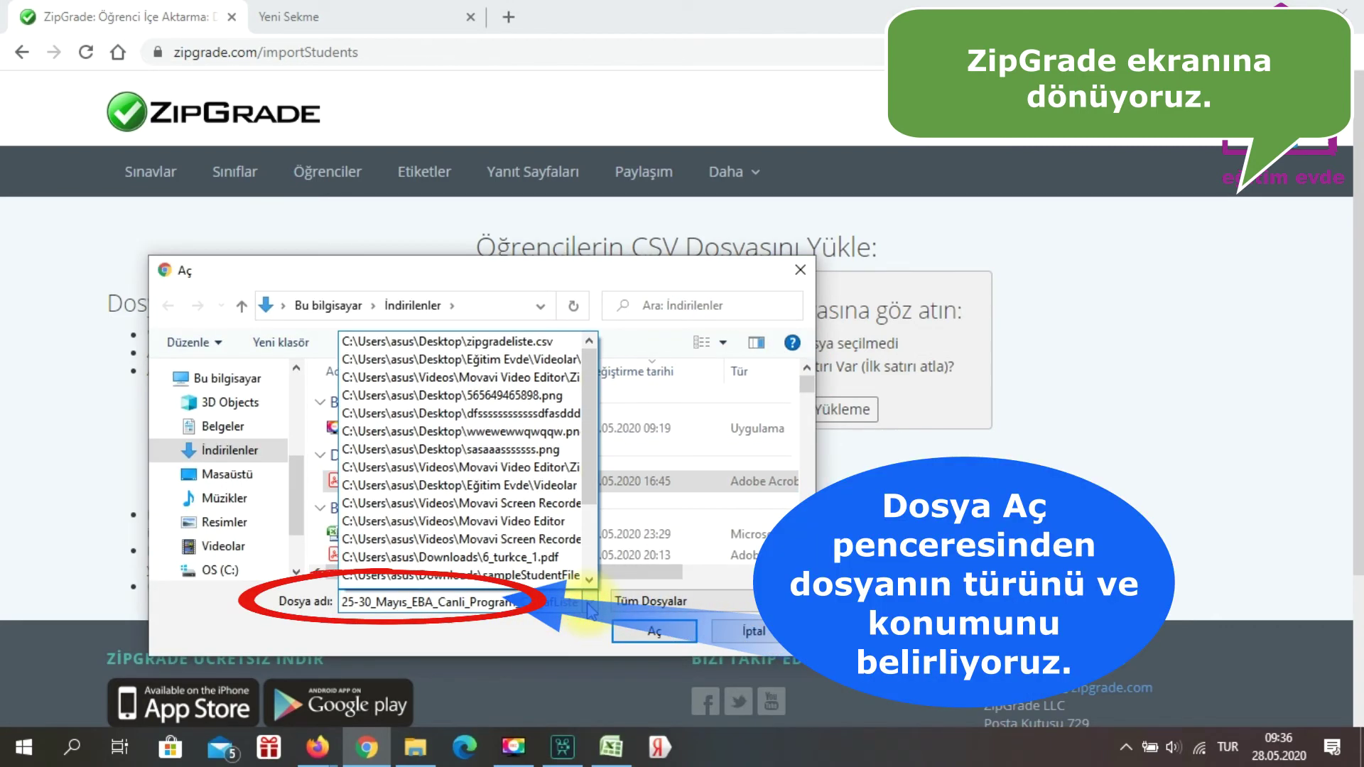
click(258, 470)
click(256, 477)
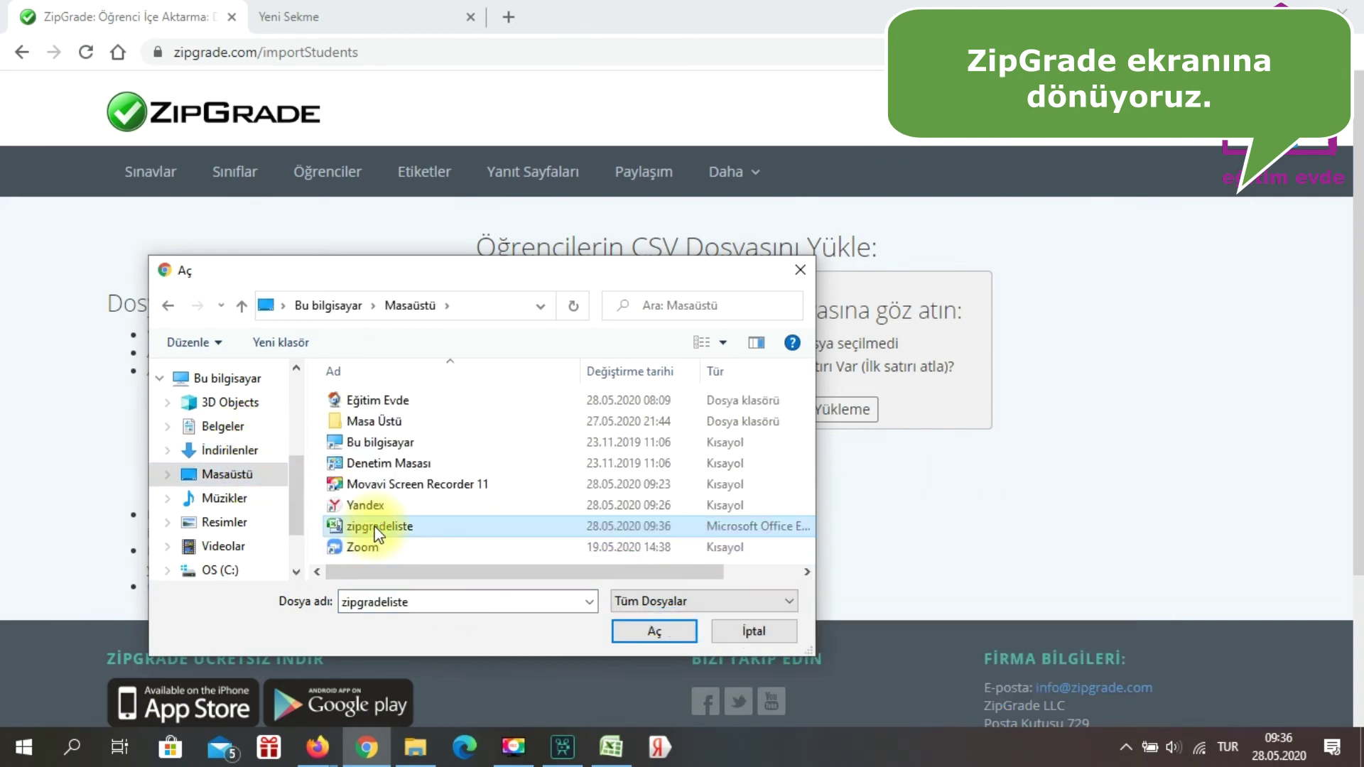
click(642, 629)
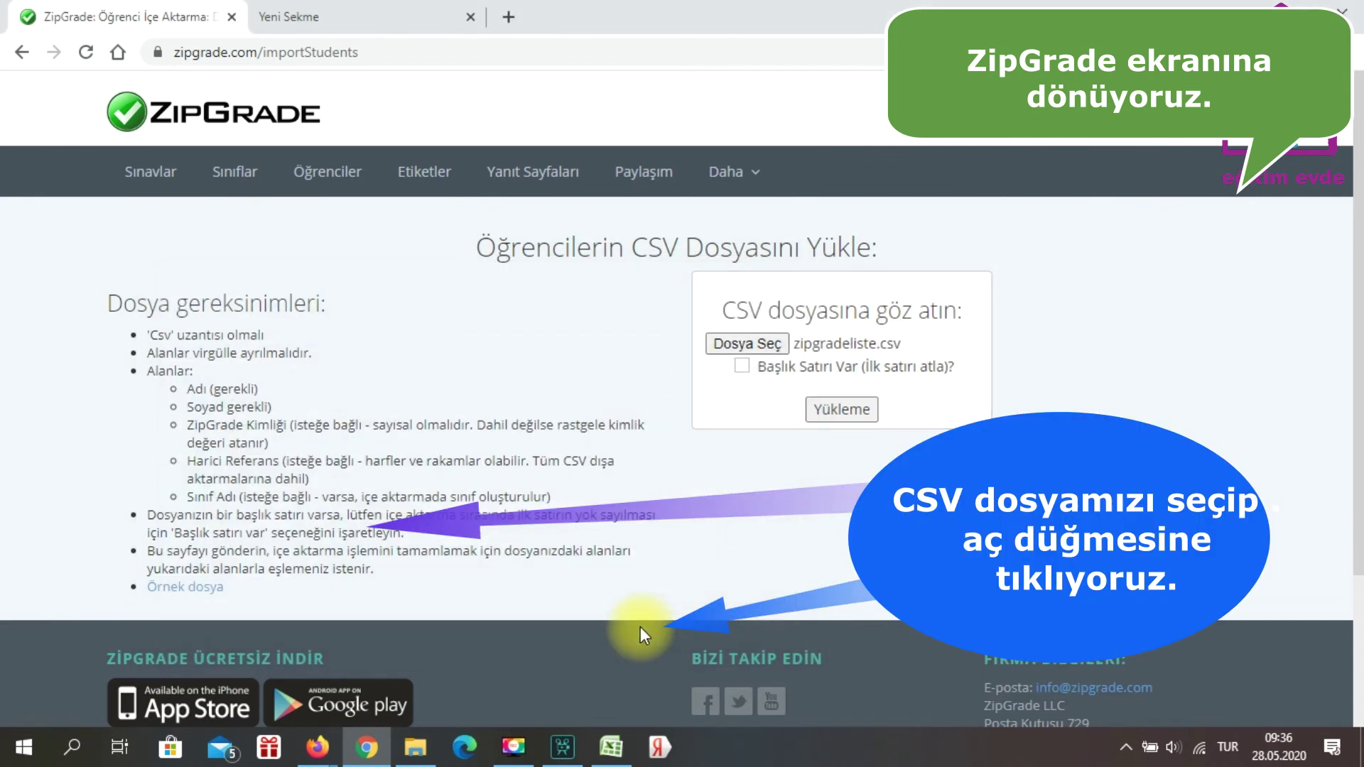
click(853, 411)
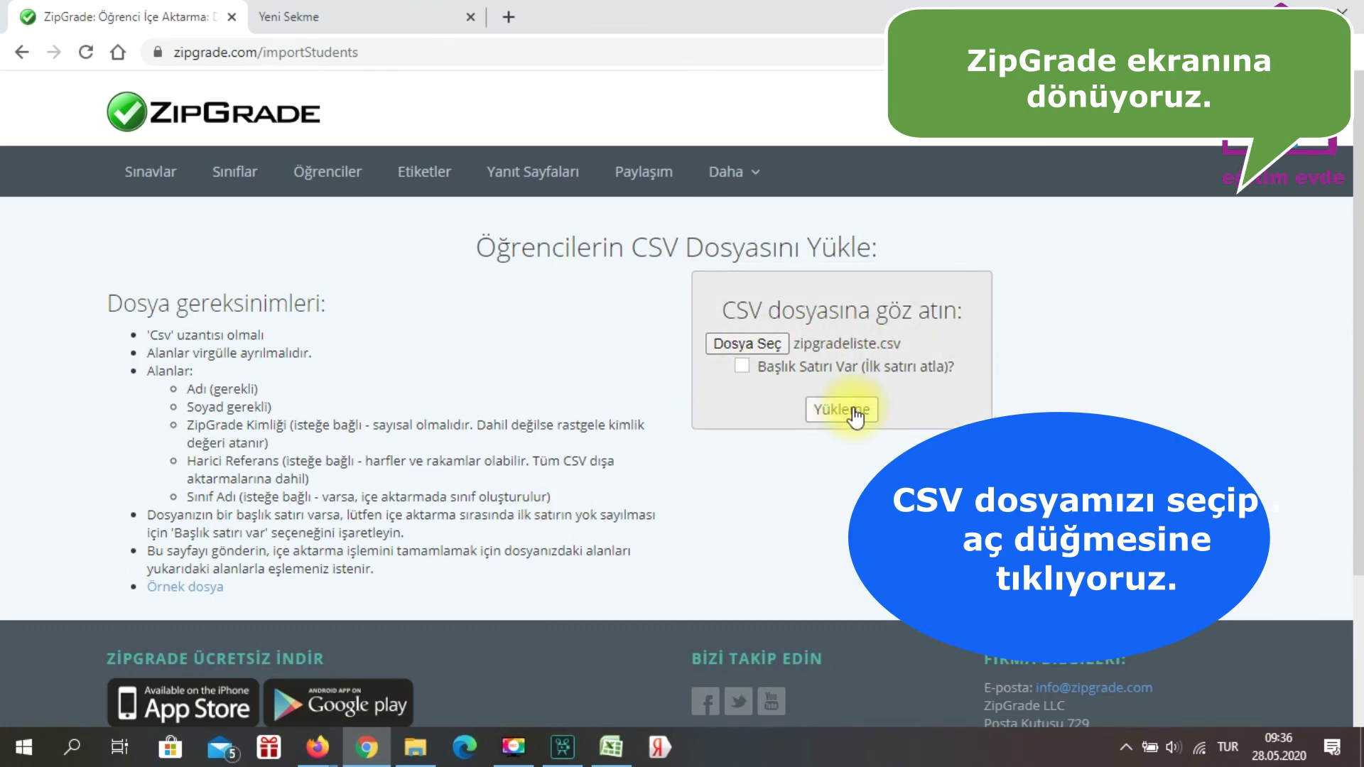
click(855, 412)
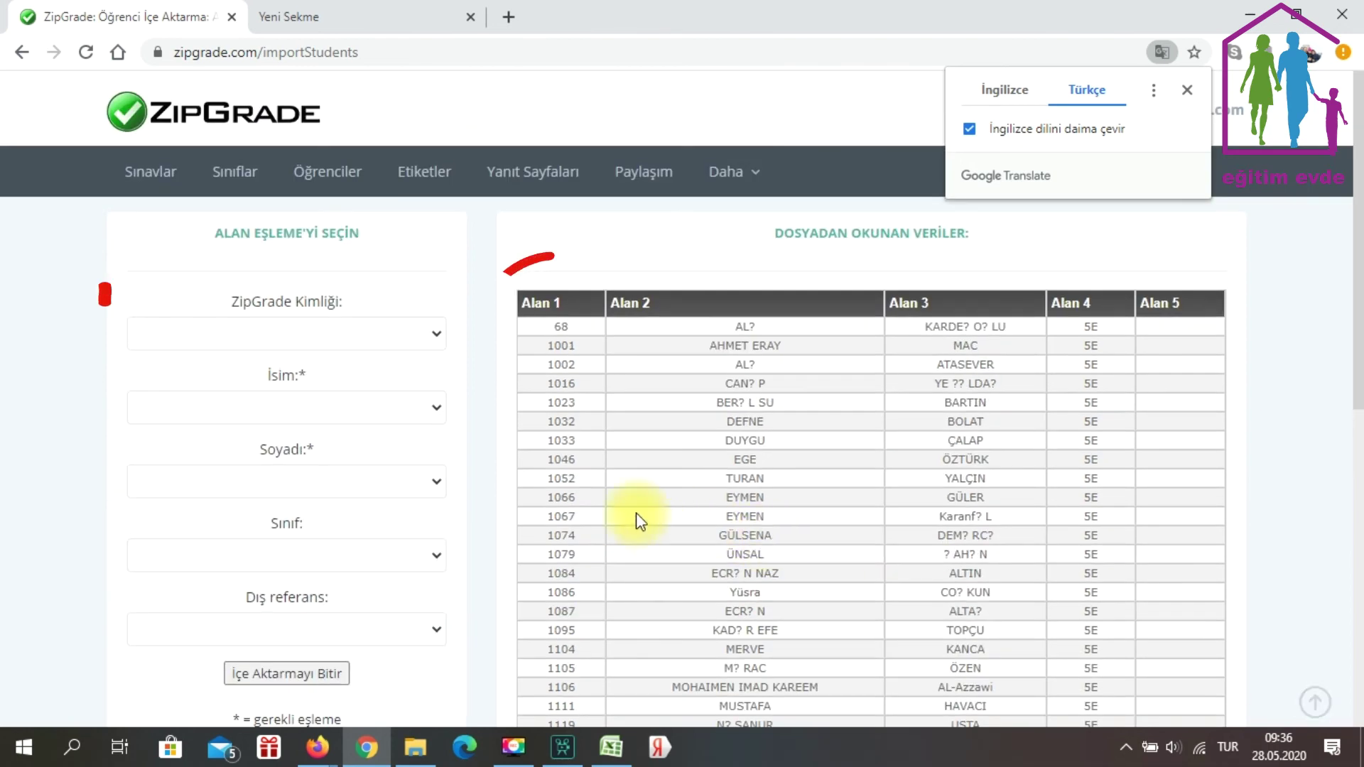
In the field mapping, match ZipGrade Kimliği to Alan 1 and İsim to Alan 2
click(387, 332)
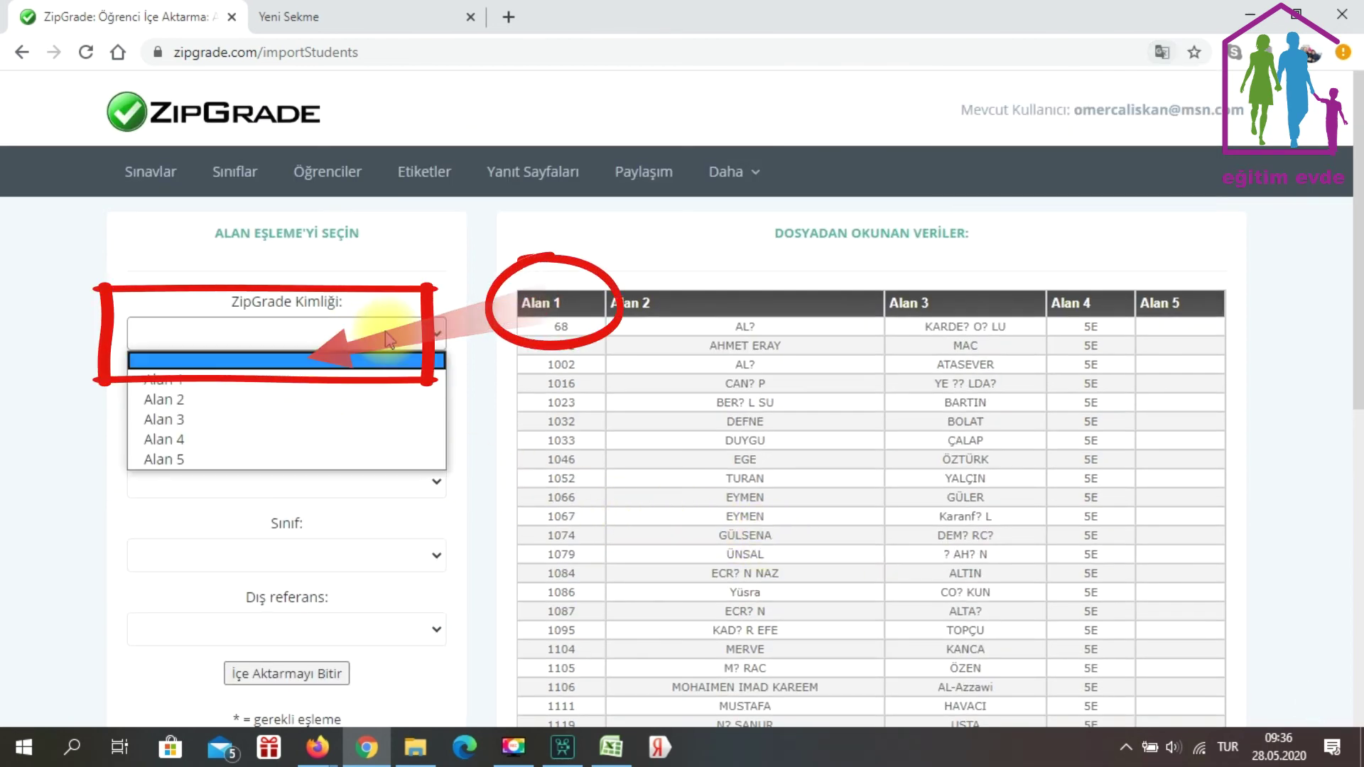
click(179, 378)
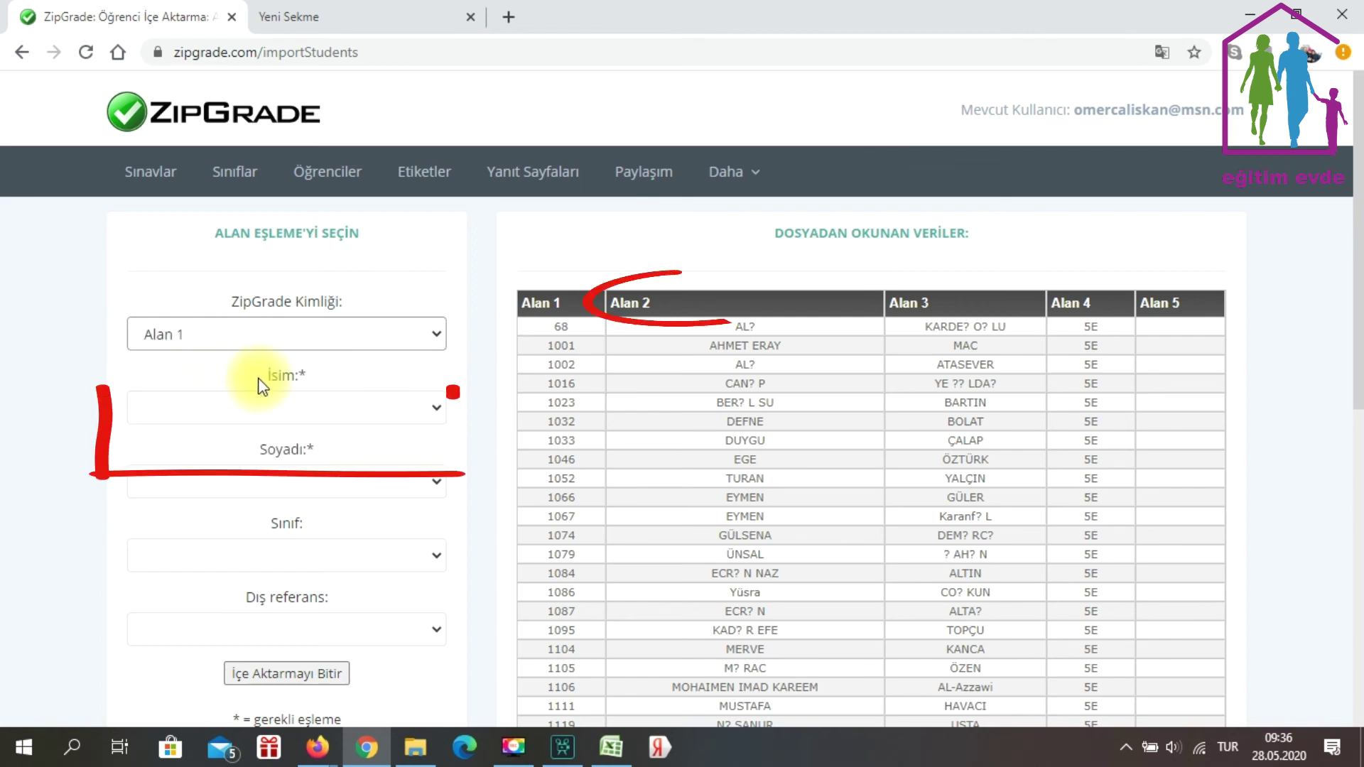
click(301, 406)
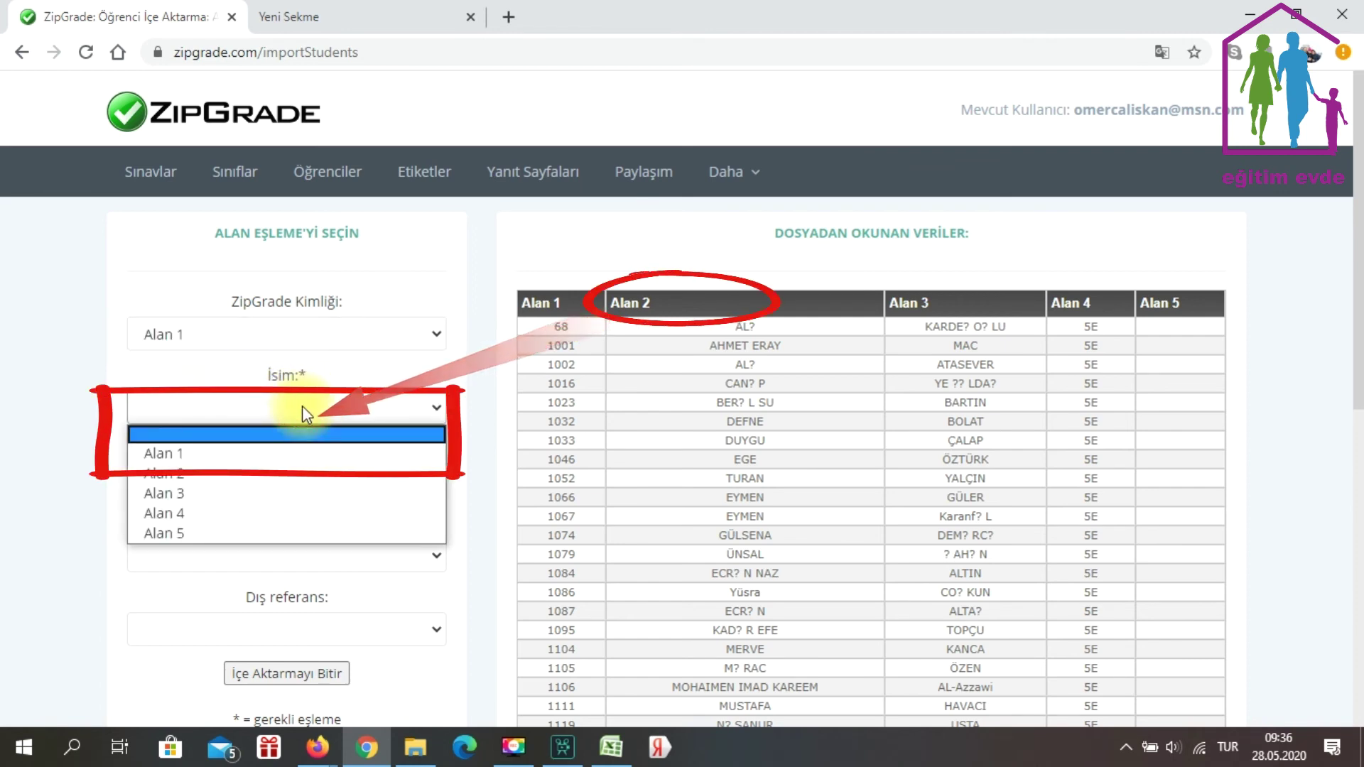
click(221, 472)
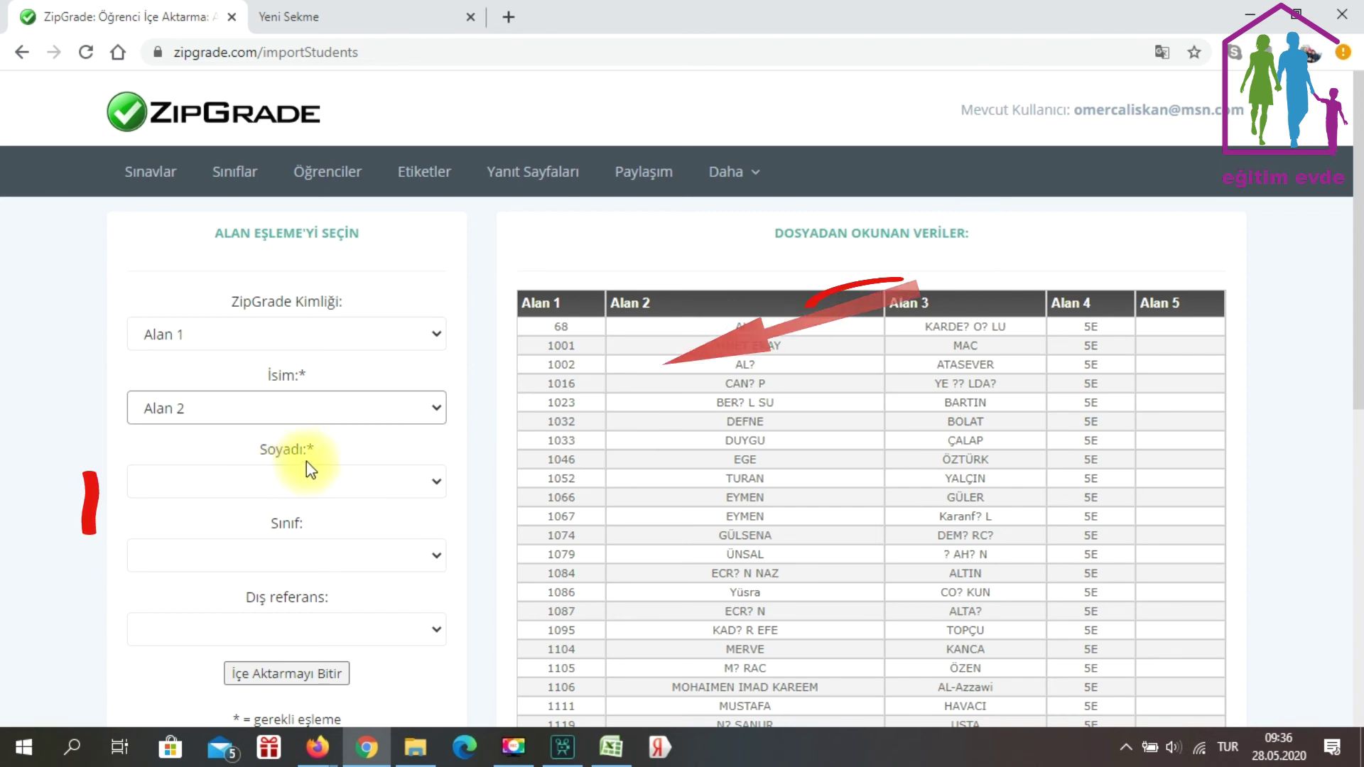
Match Soyadı to Alan 3 and Sınıf to Alan 4 in the field mapping
click(309, 482)
click(228, 566)
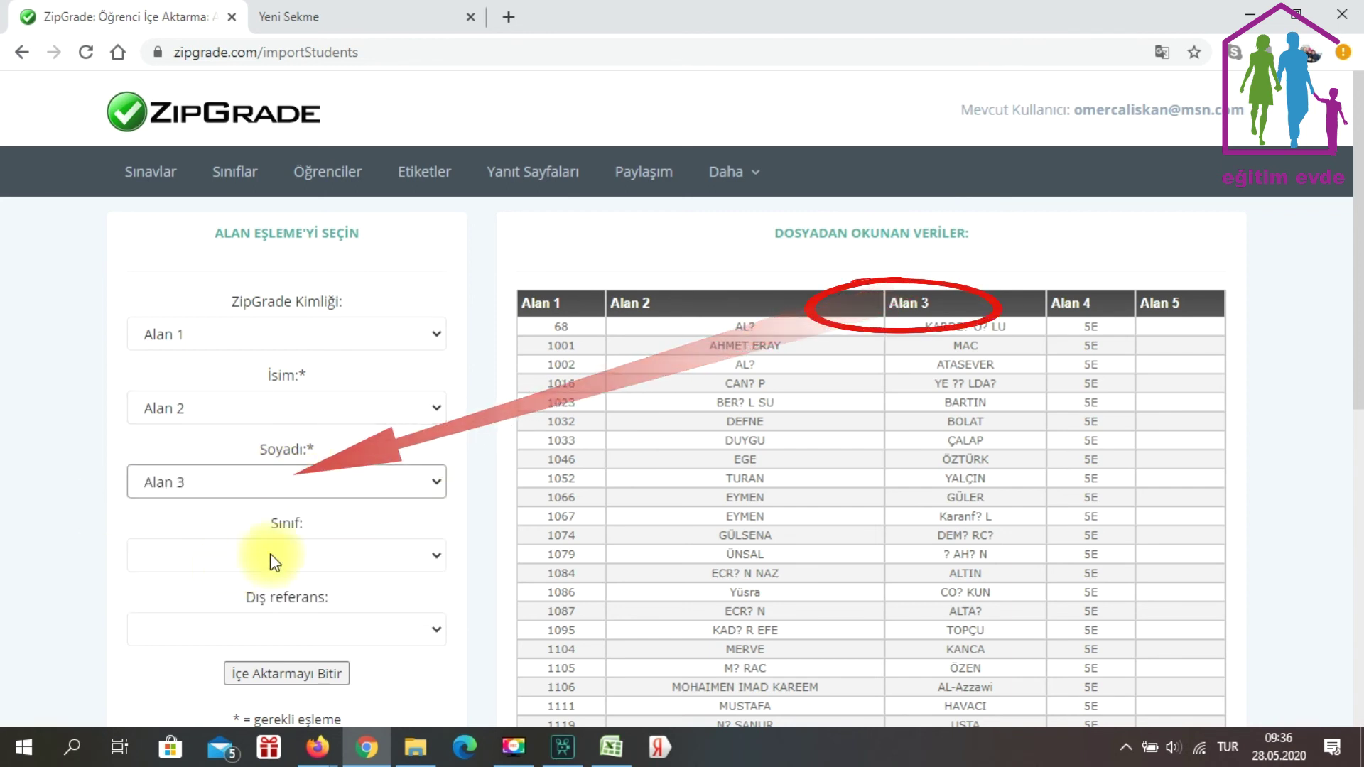
click(314, 550)
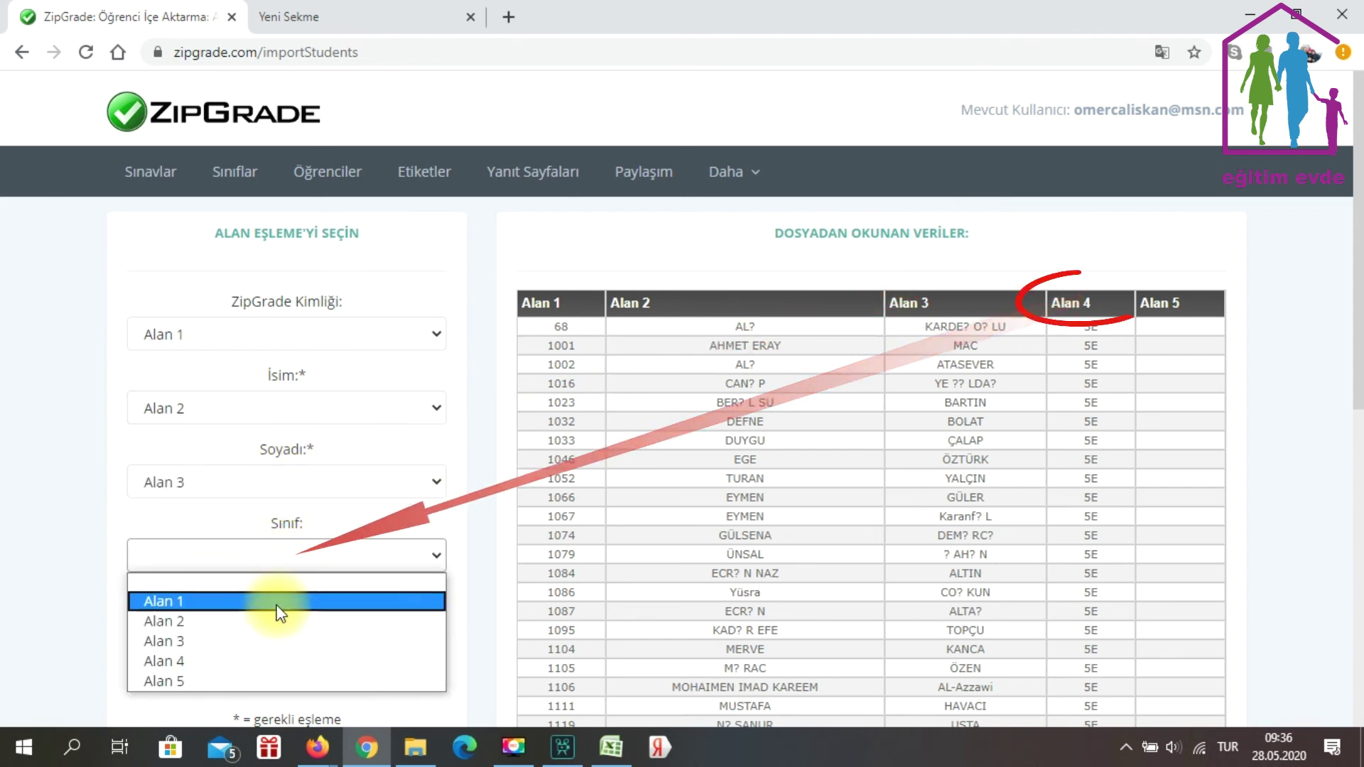
click(228, 660)
Finish the student import with the chosen field mapping and return to the list of all students
scroll(366, 603, down, 5)
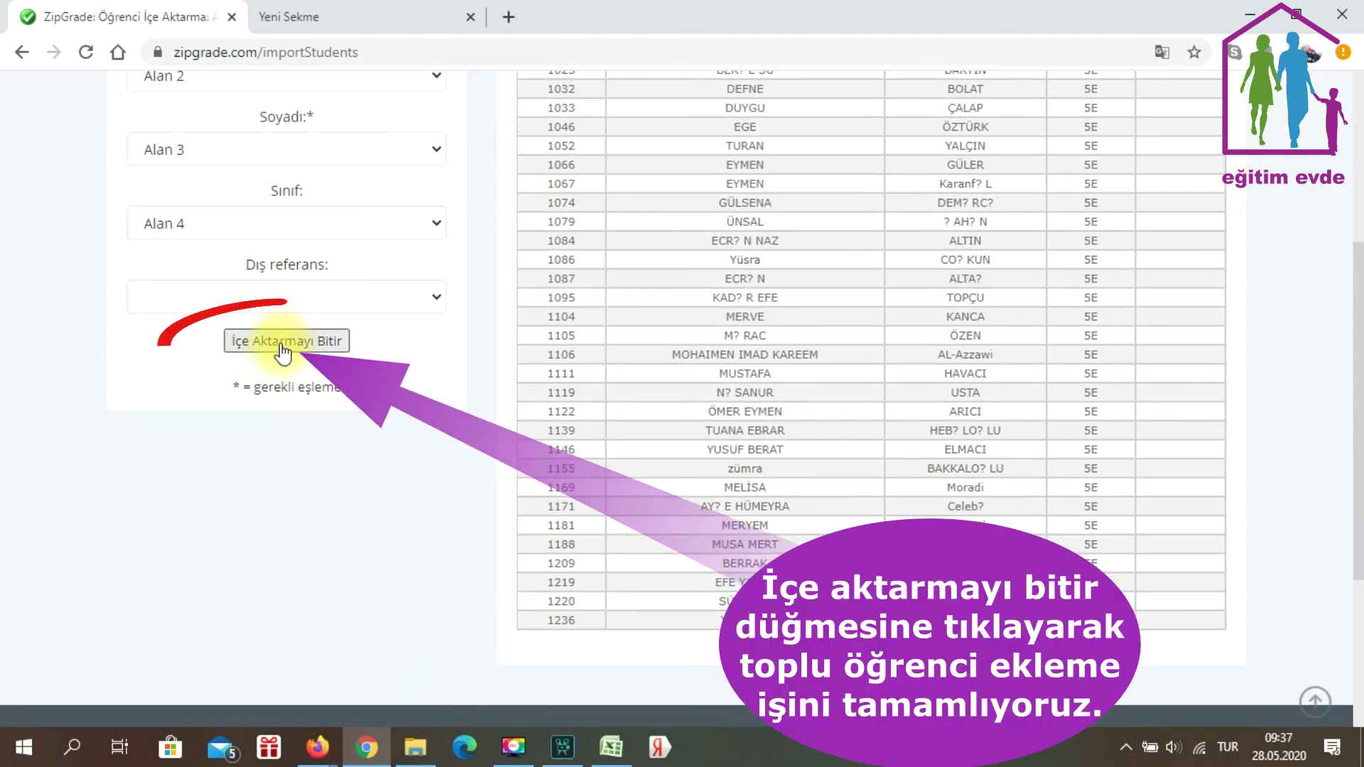
click(283, 343)
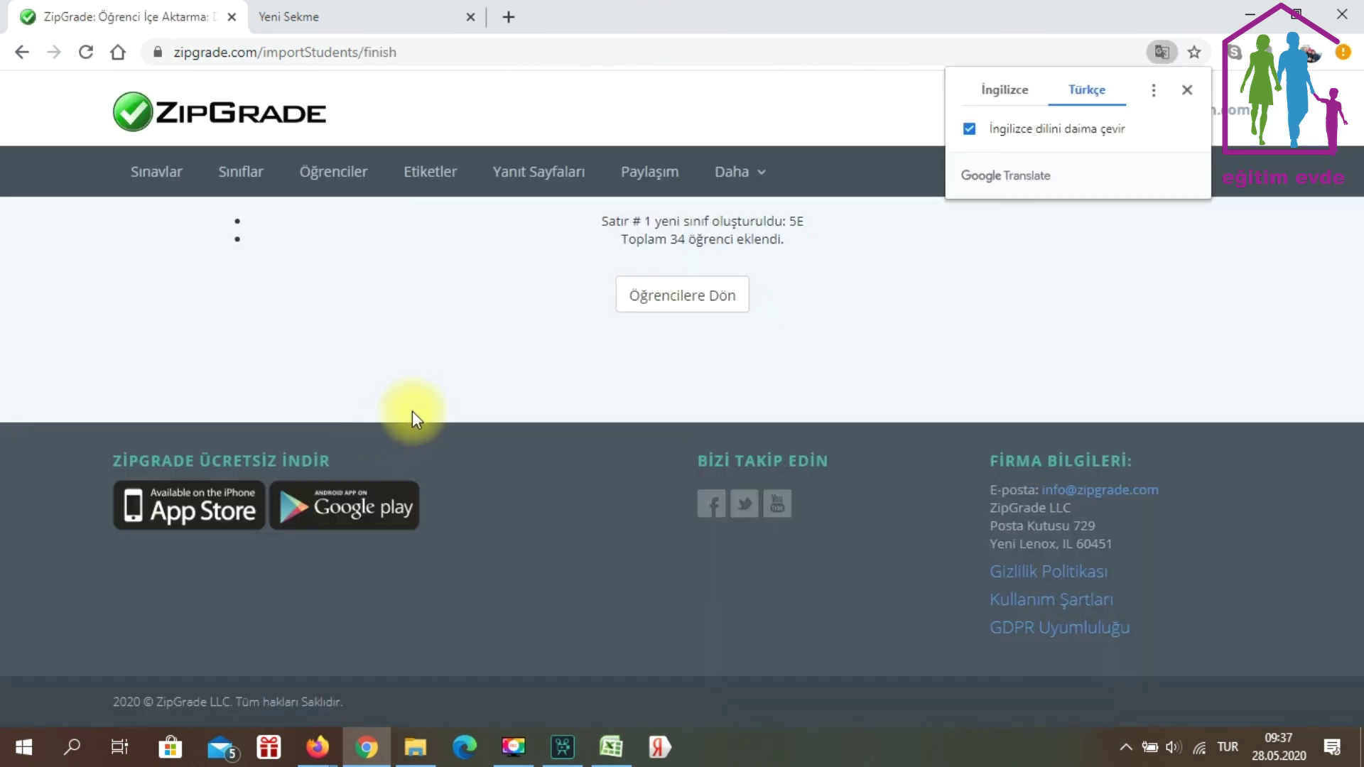
click(693, 297)
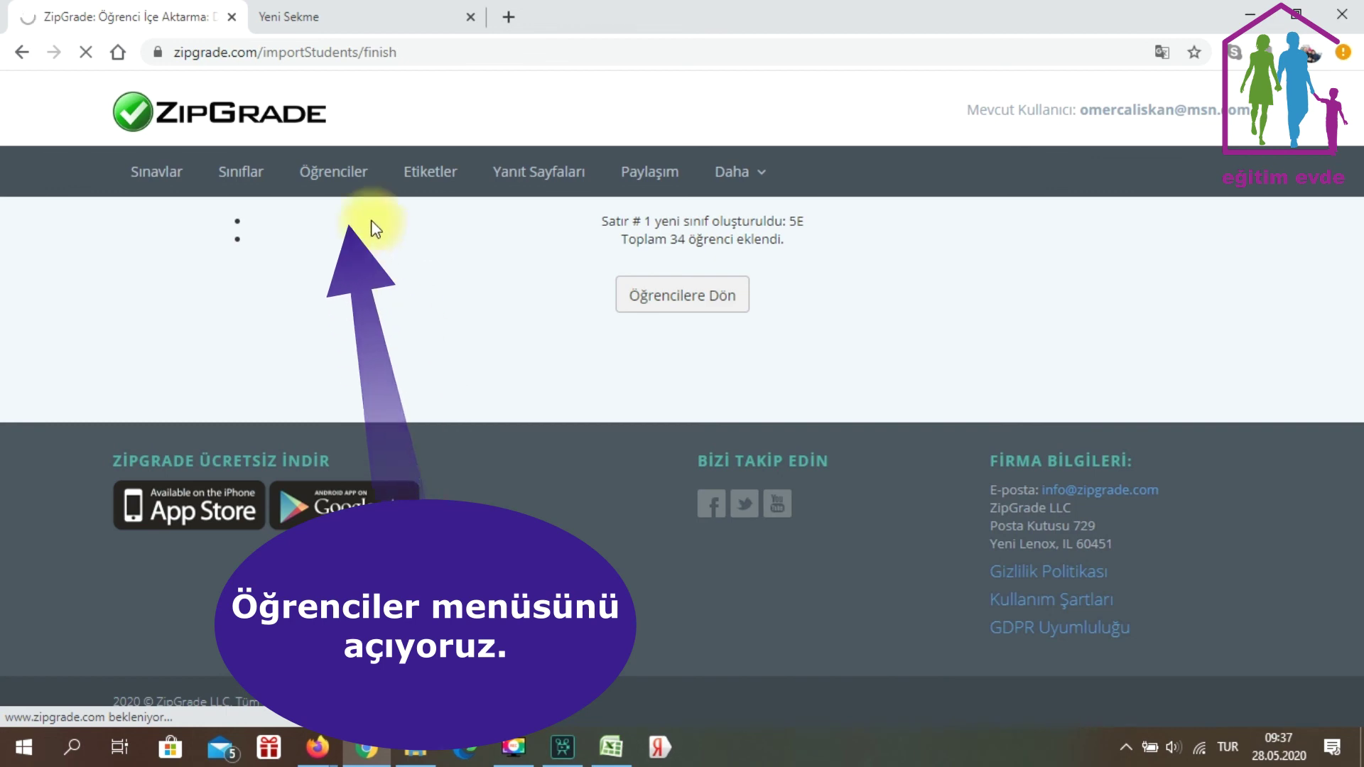
click(348, 179)
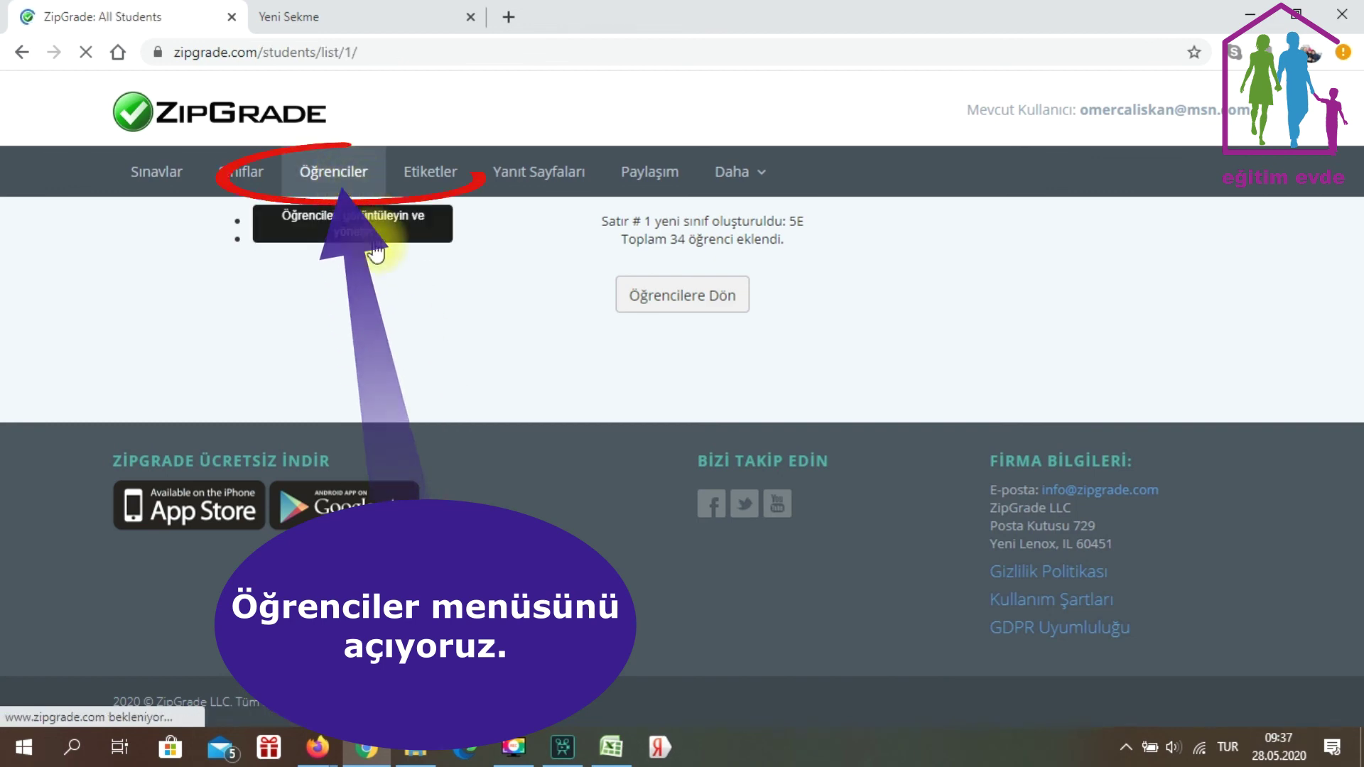